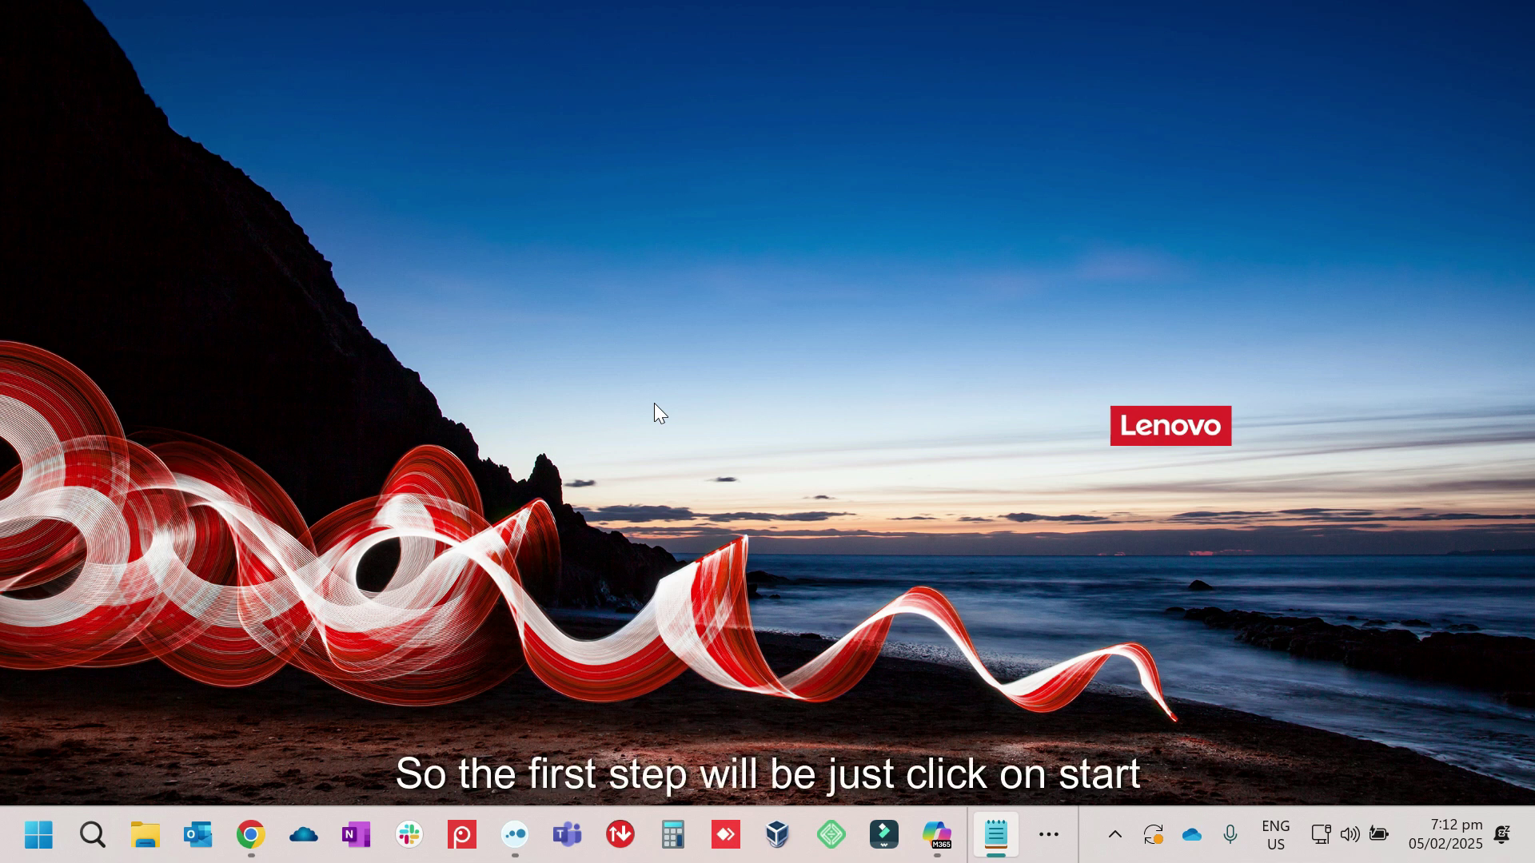
Step: Search Start for cmd and launch Command Prompt as administrator
left_click(21, 848)
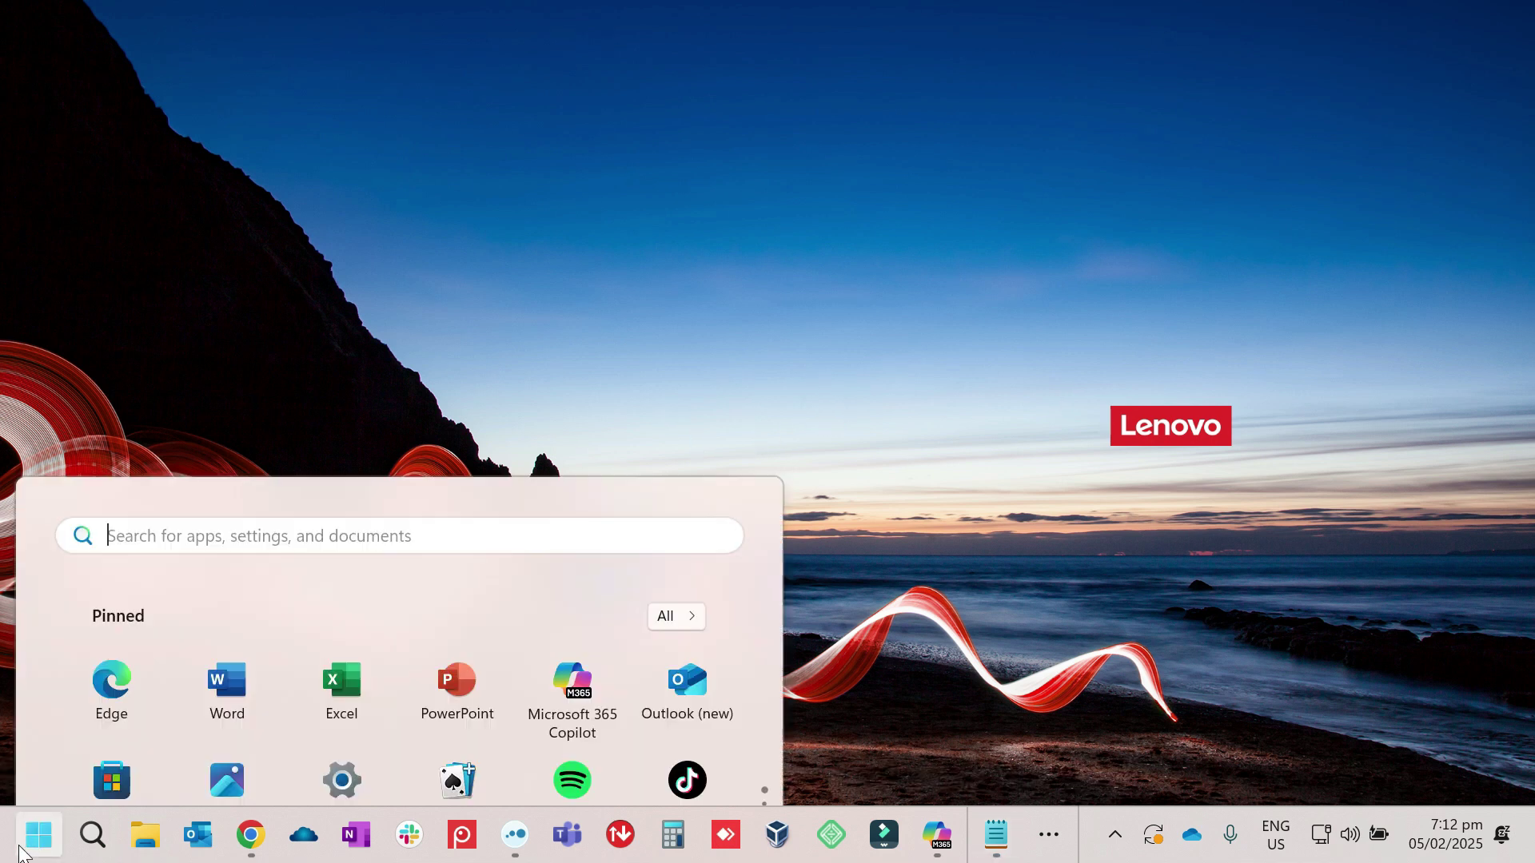
type("cmd")
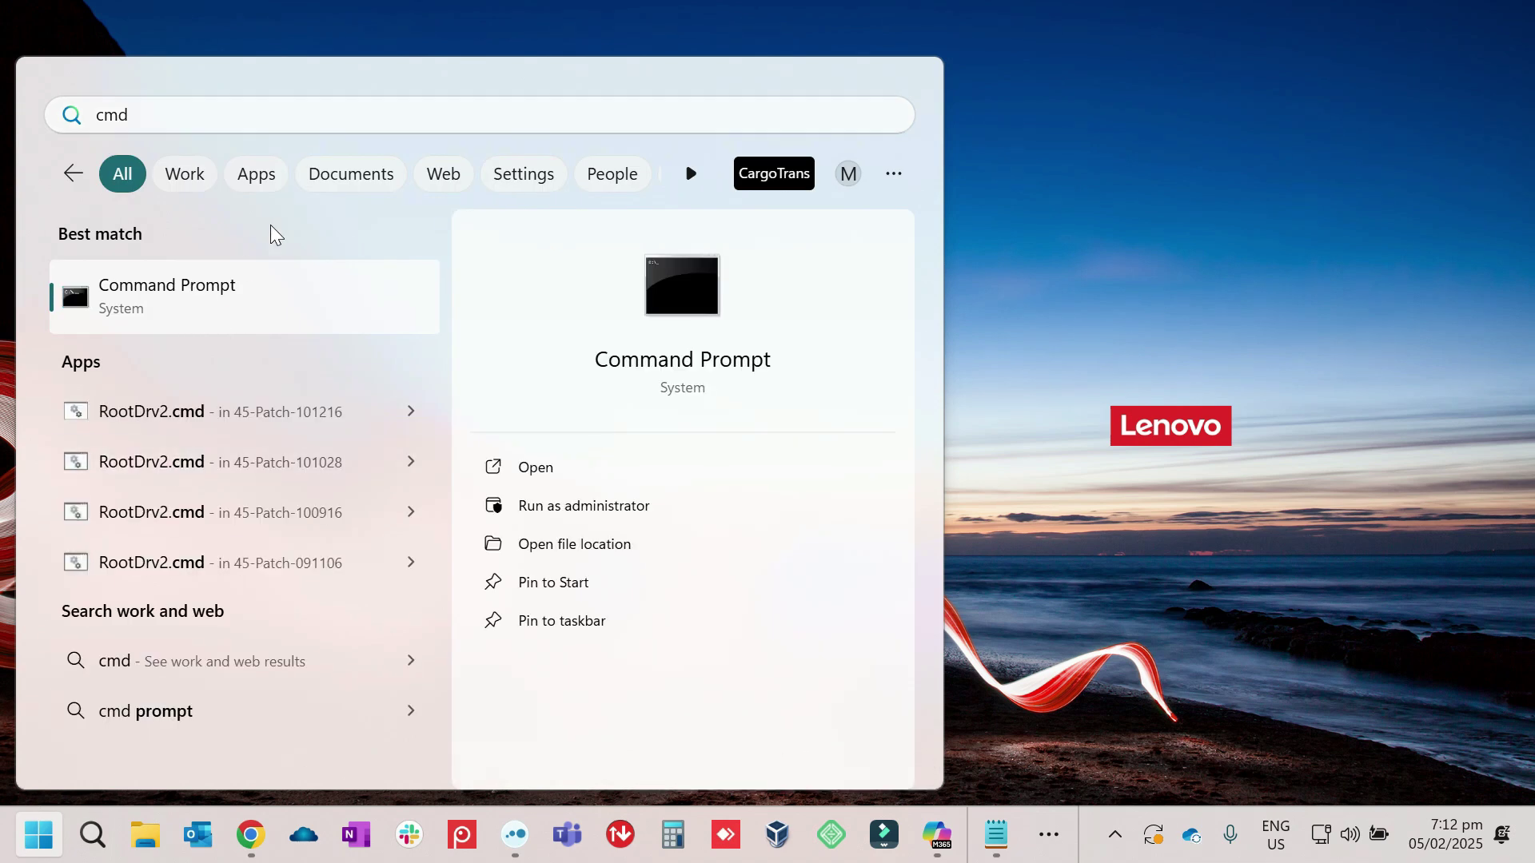
right_click(250, 308)
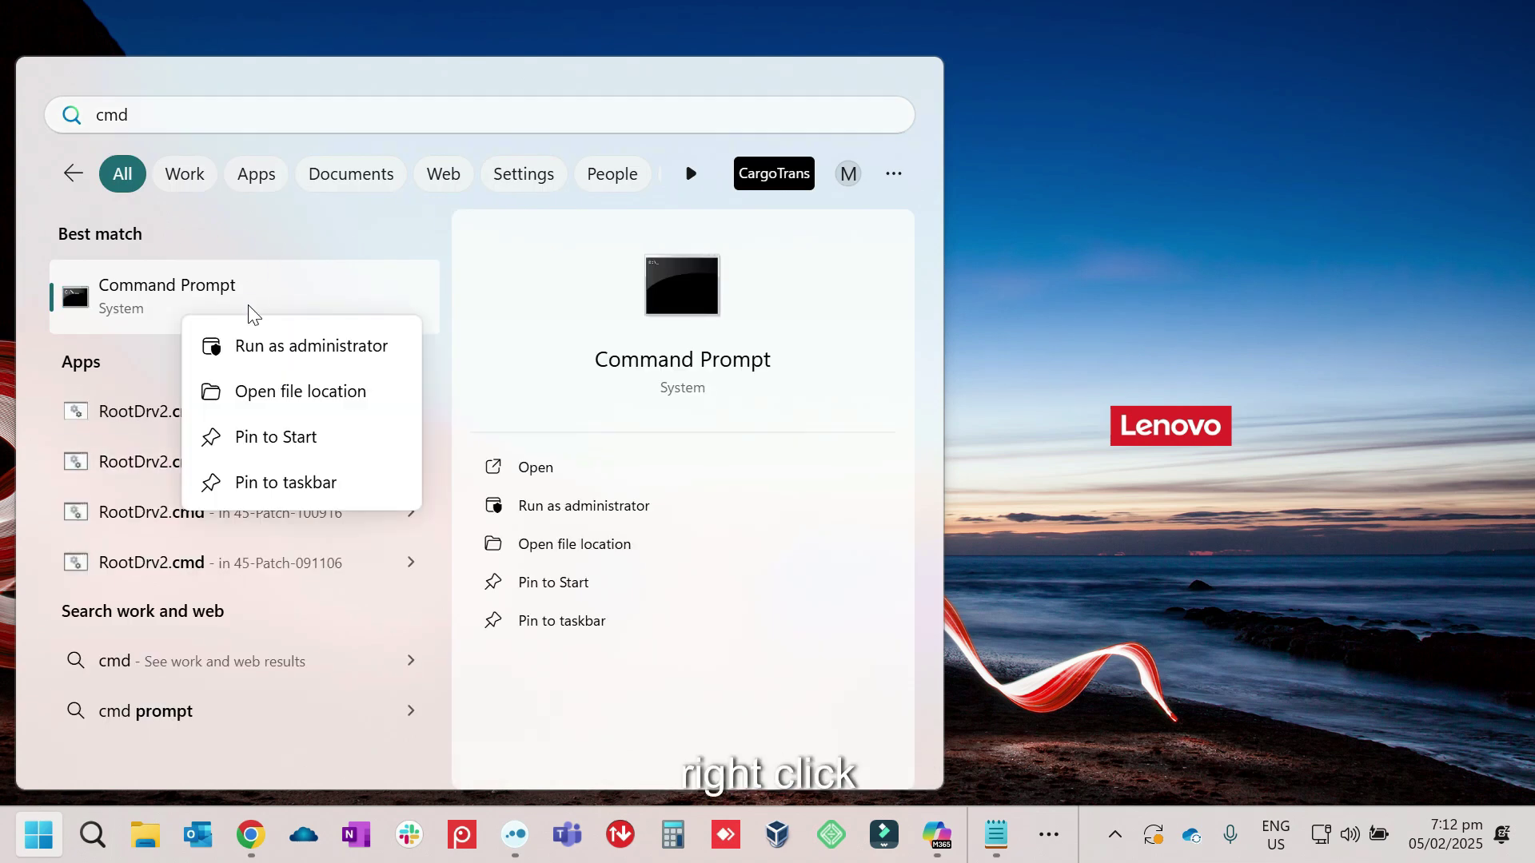
left_click(311, 352)
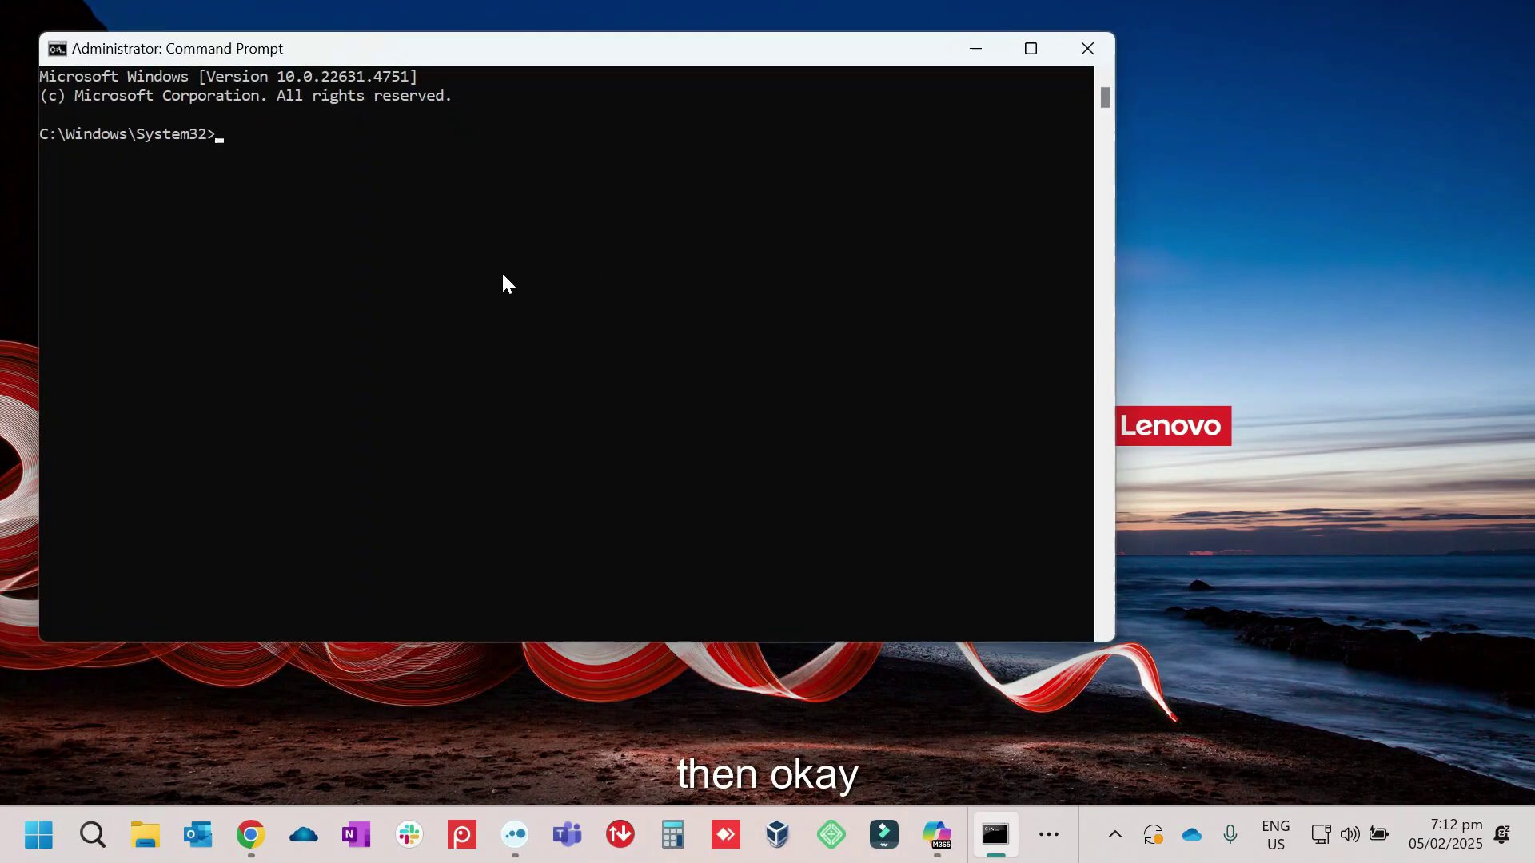
Step: Run sfc /scannow in the admin console until it finishes, then close it with exit
left_click(499, 270)
type("sfc")
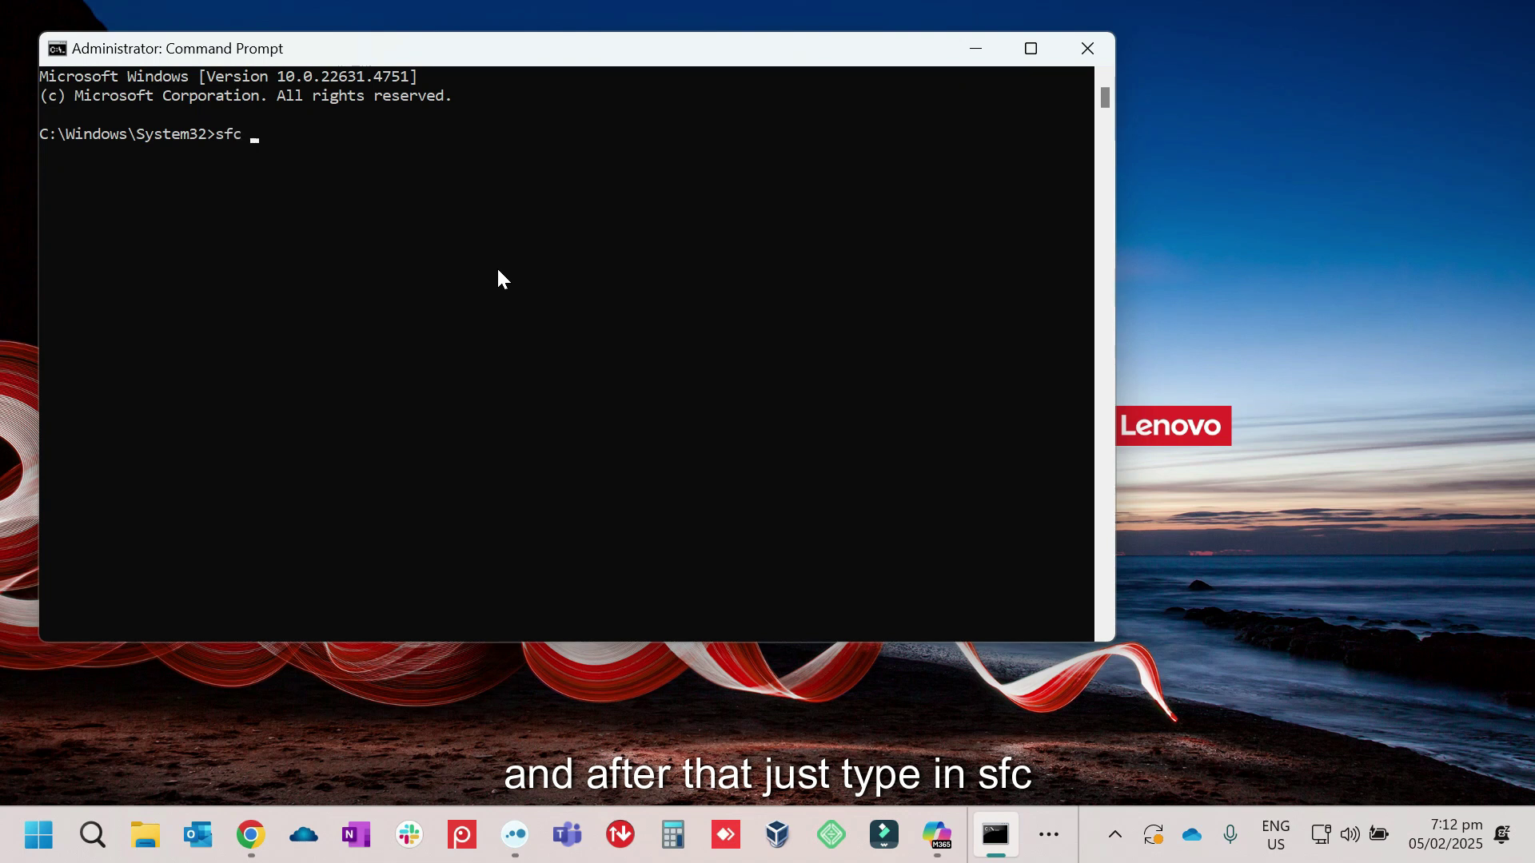
type(" /s")
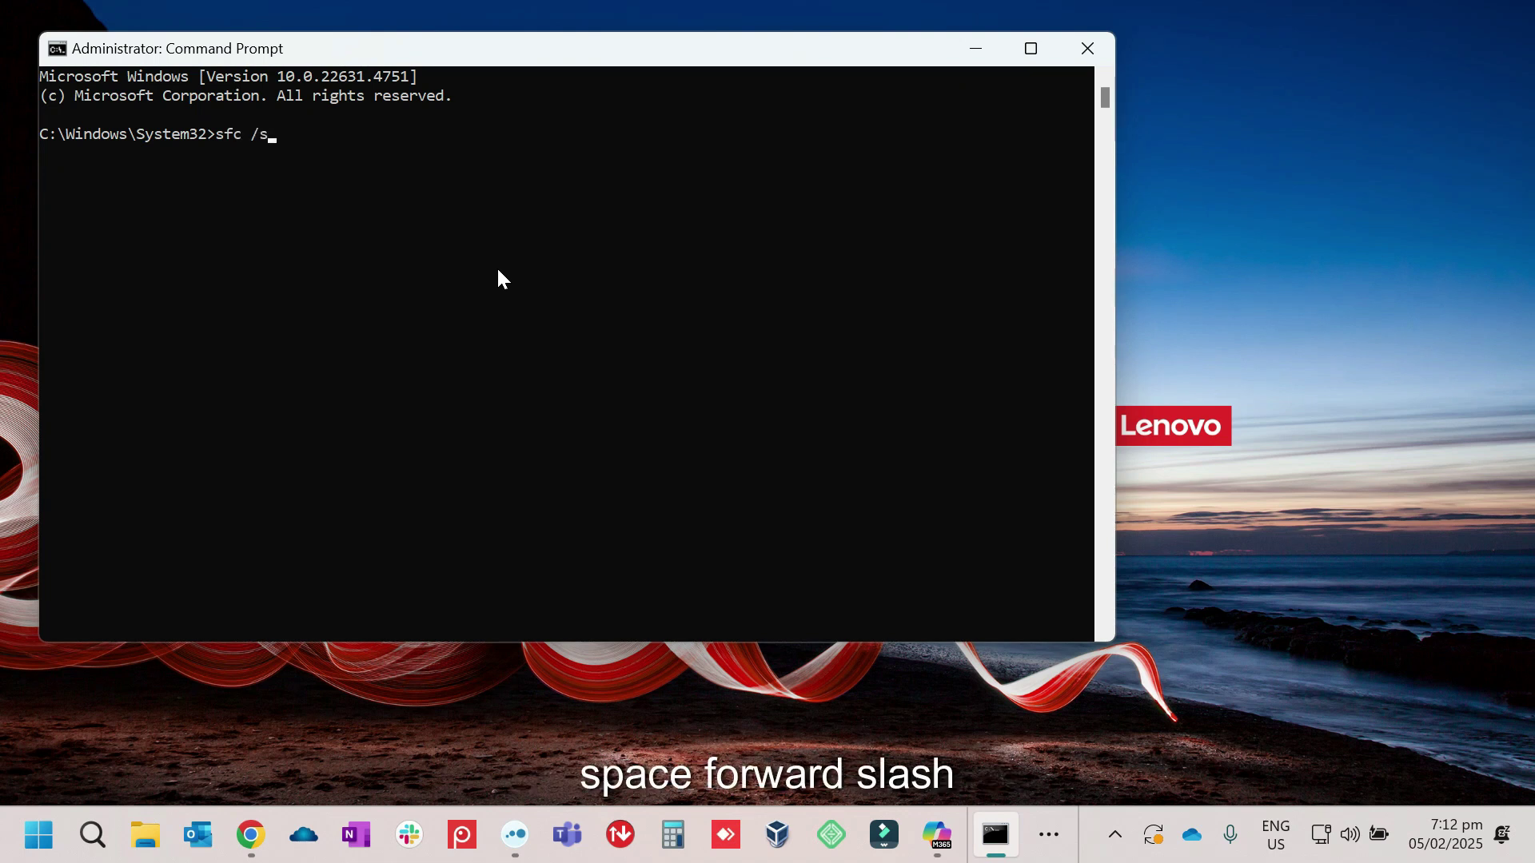
type("cannow")
key("Return")
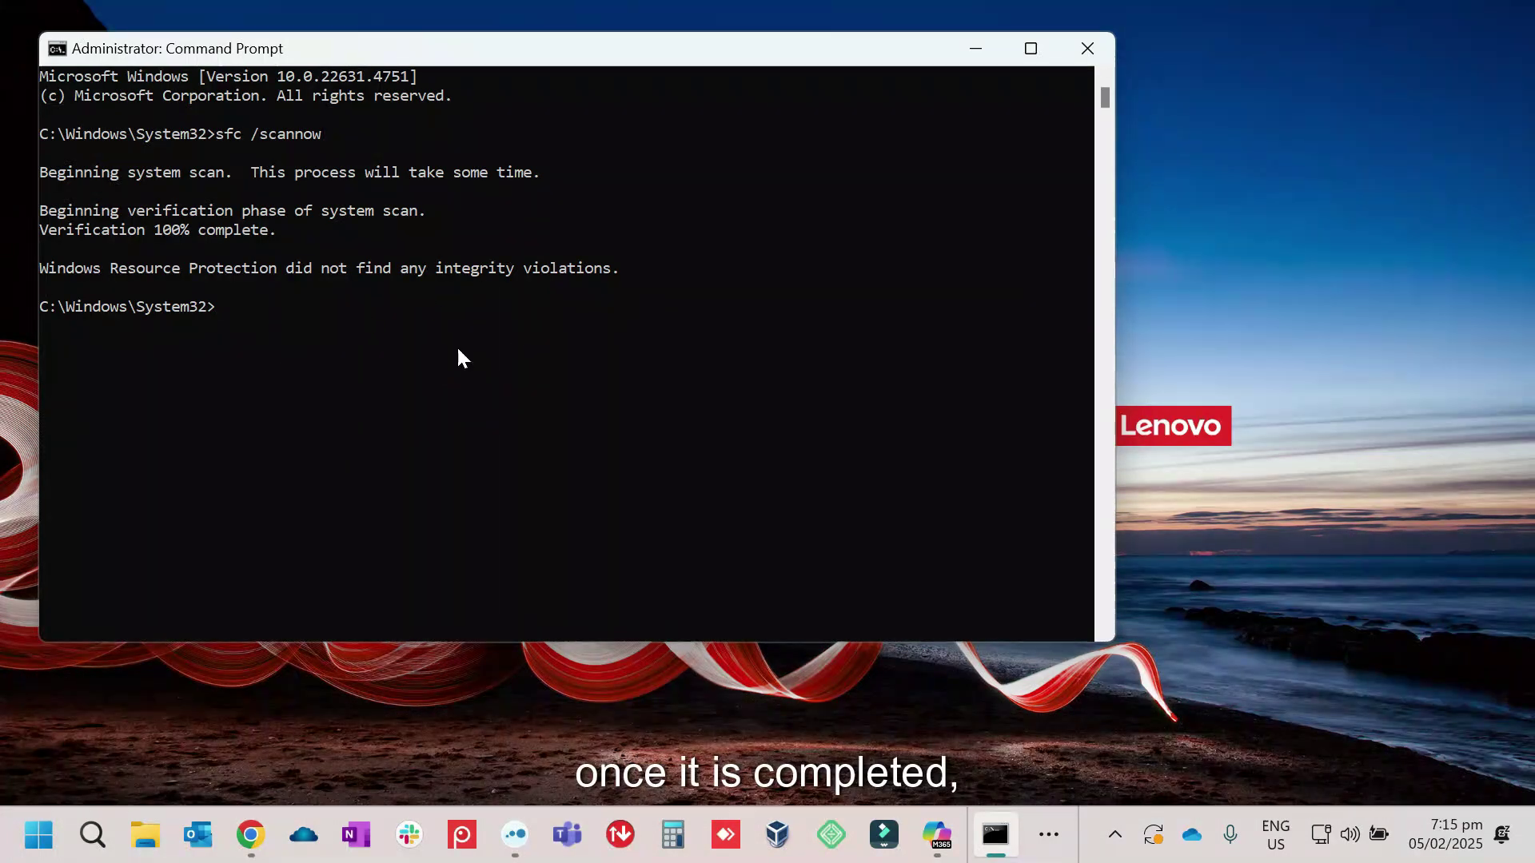
type("c")
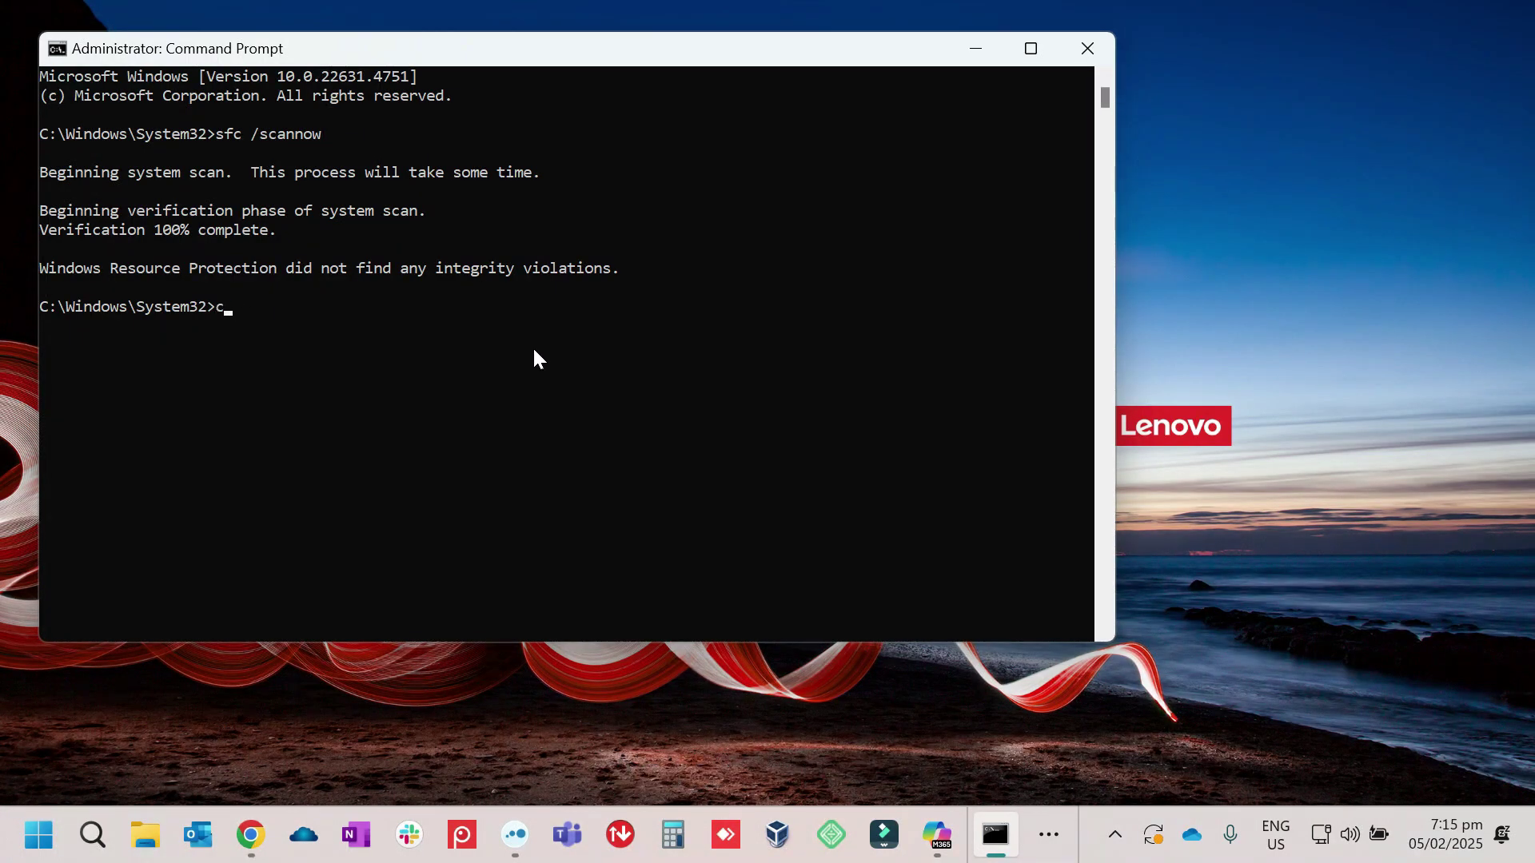
type("lsexit")
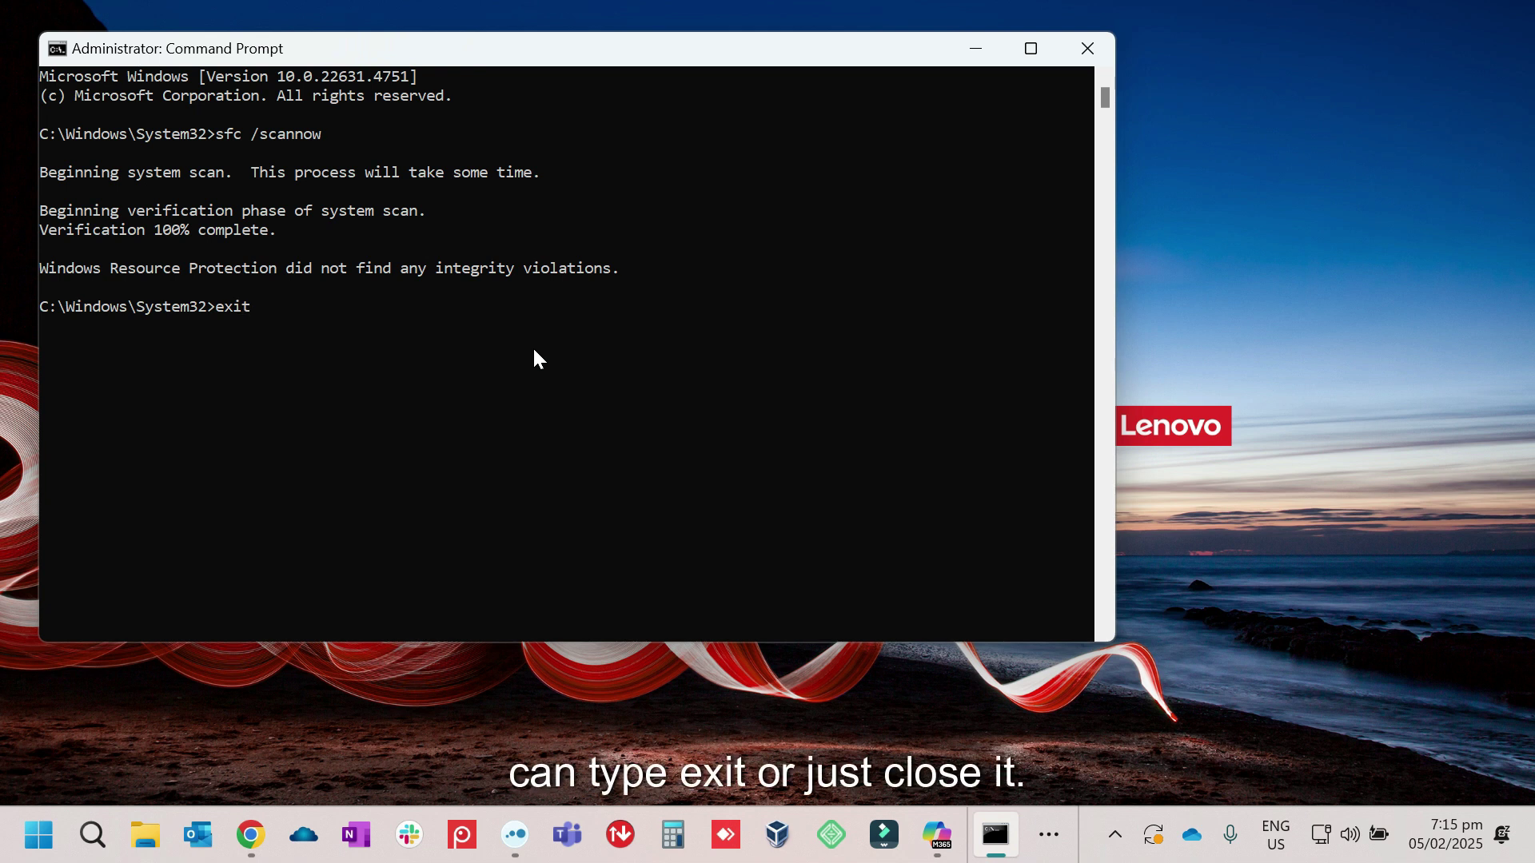
key("Return")
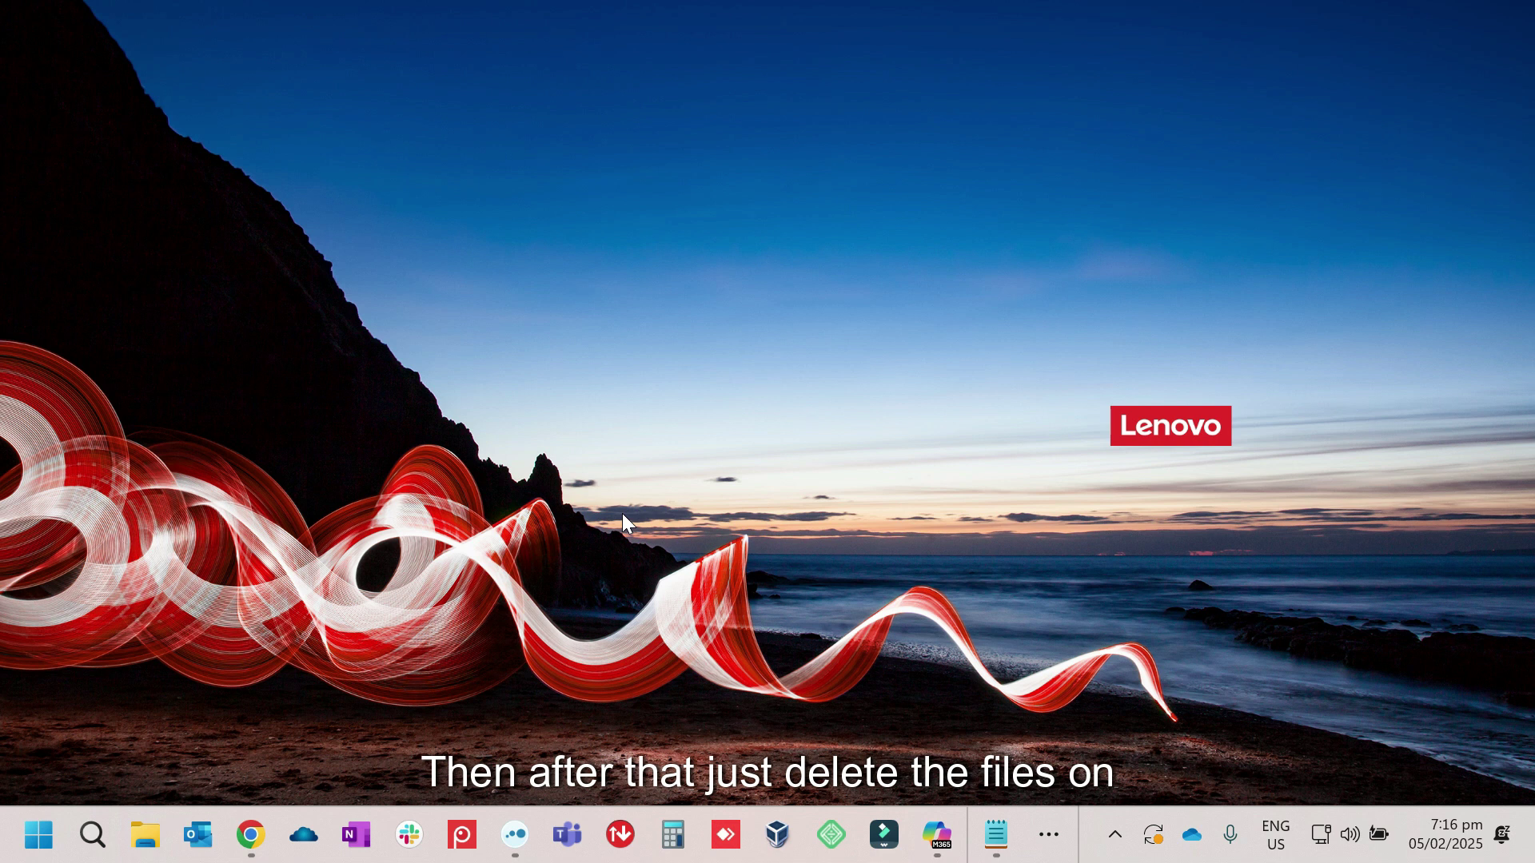
Step: Open File Explorer and browse into the C:\Windows folder
left_click(600, 422)
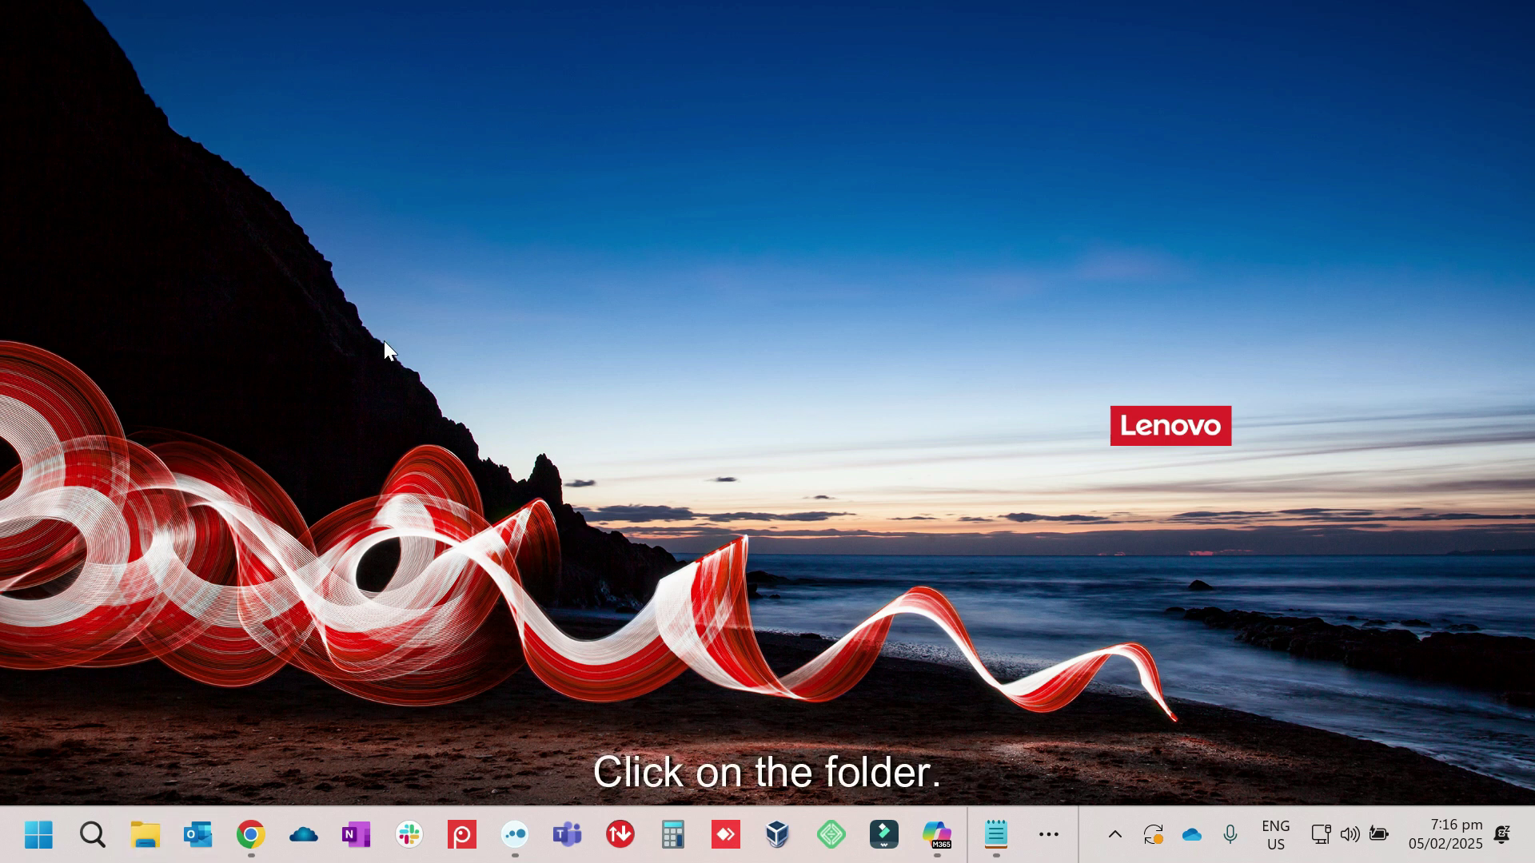
key("super+e")
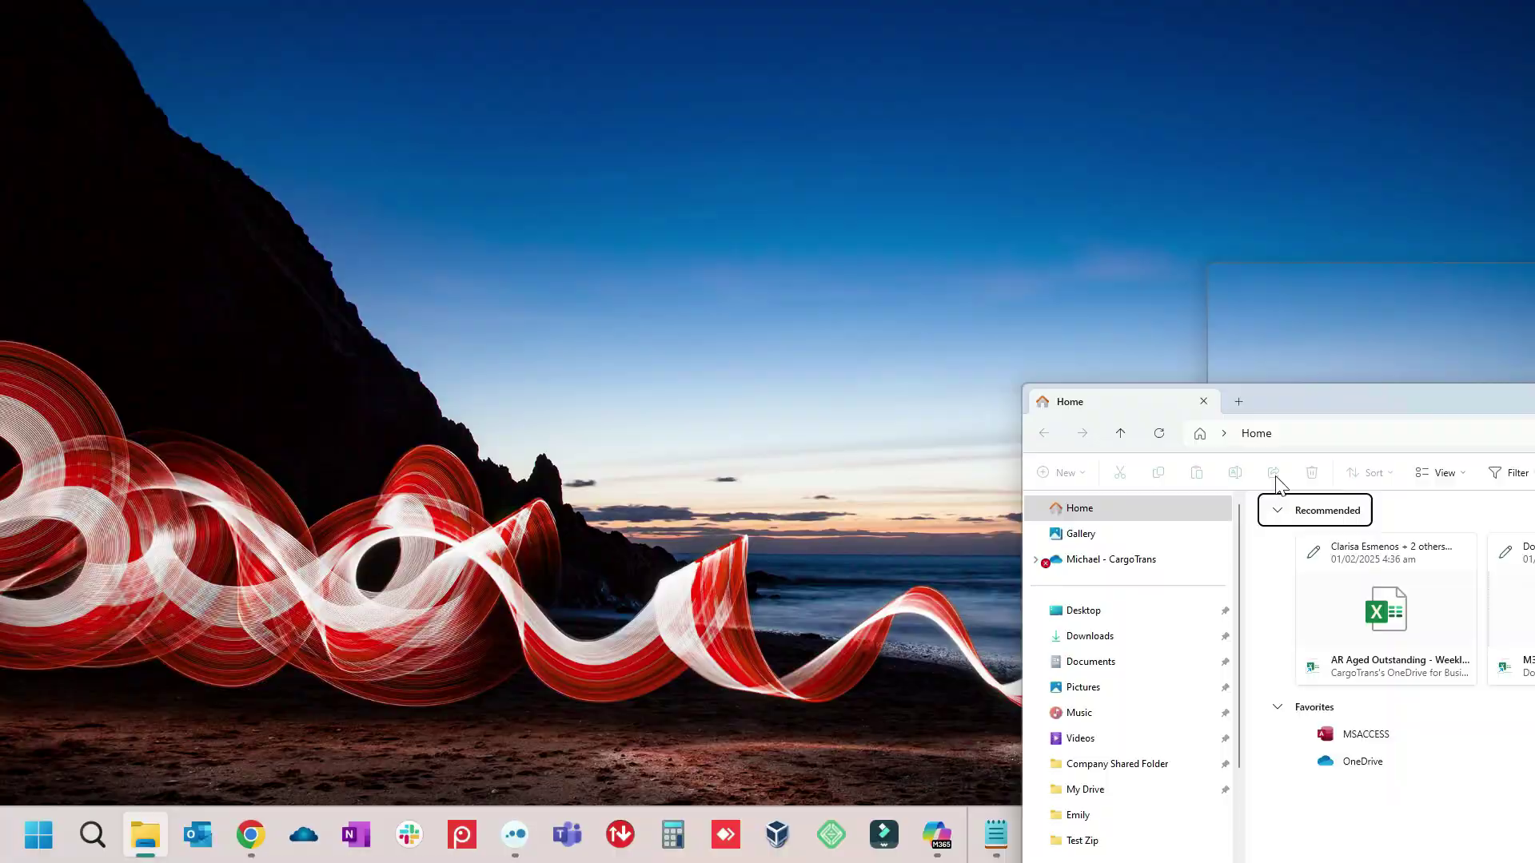
scroll(246, 478, "down", 3)
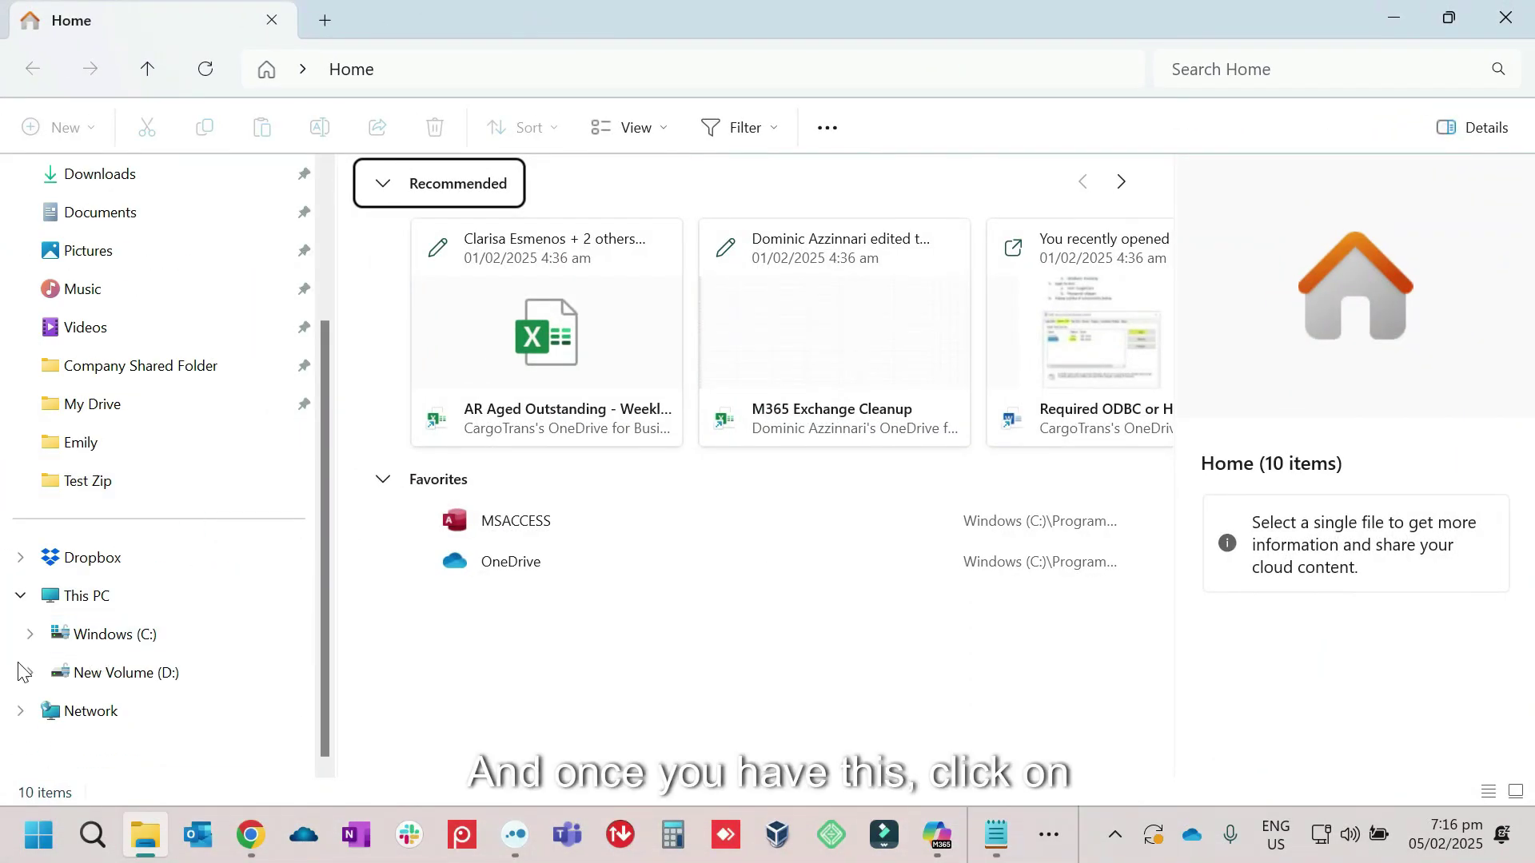
left_click(118, 650)
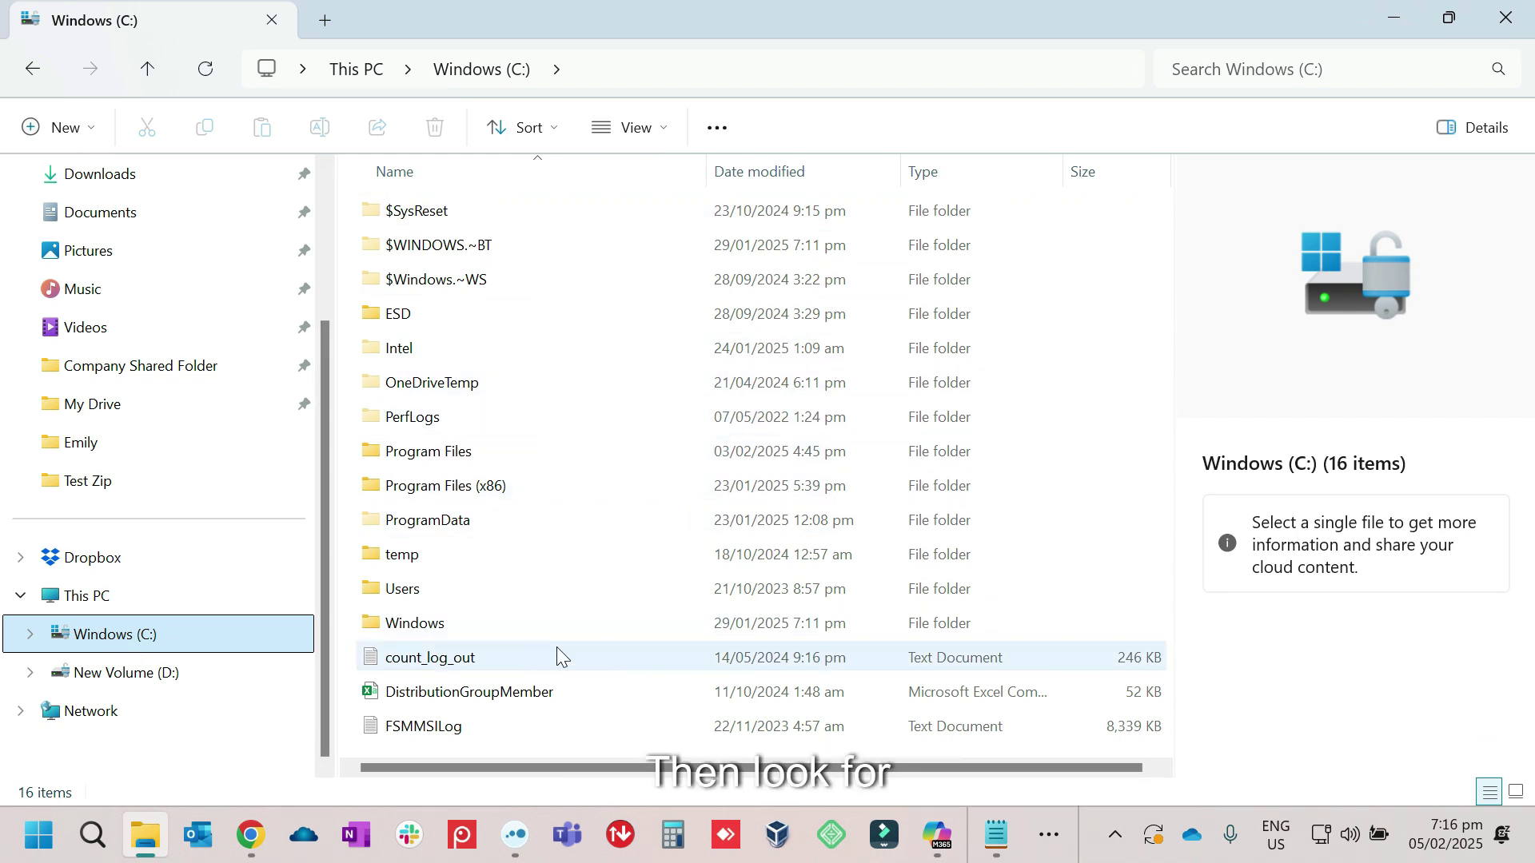
double_click(468, 637)
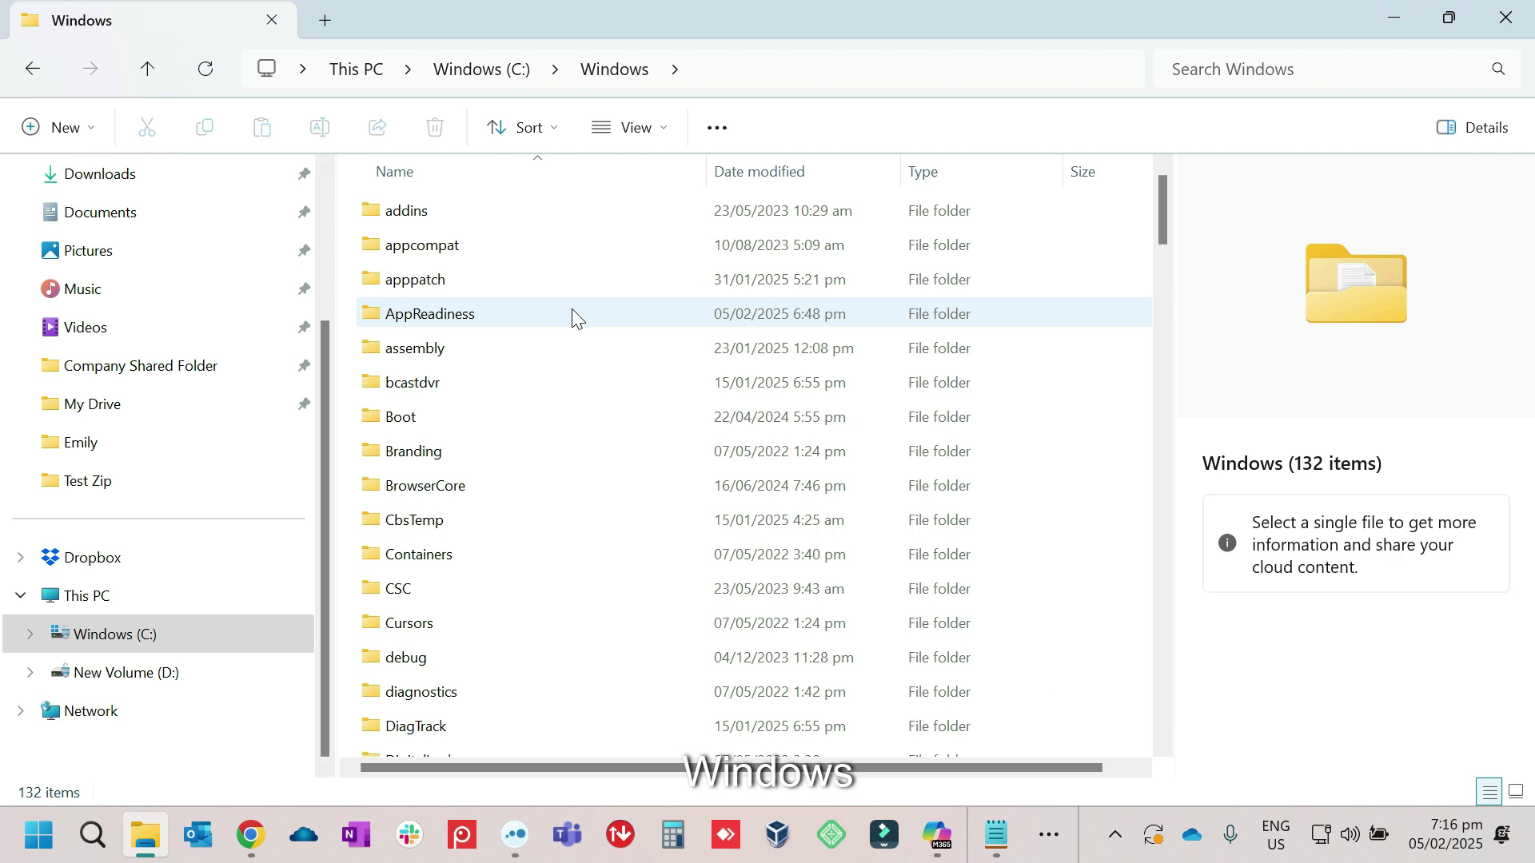
scroll(611, 352, "down", 2)
scroll(612, 368, "down", 15)
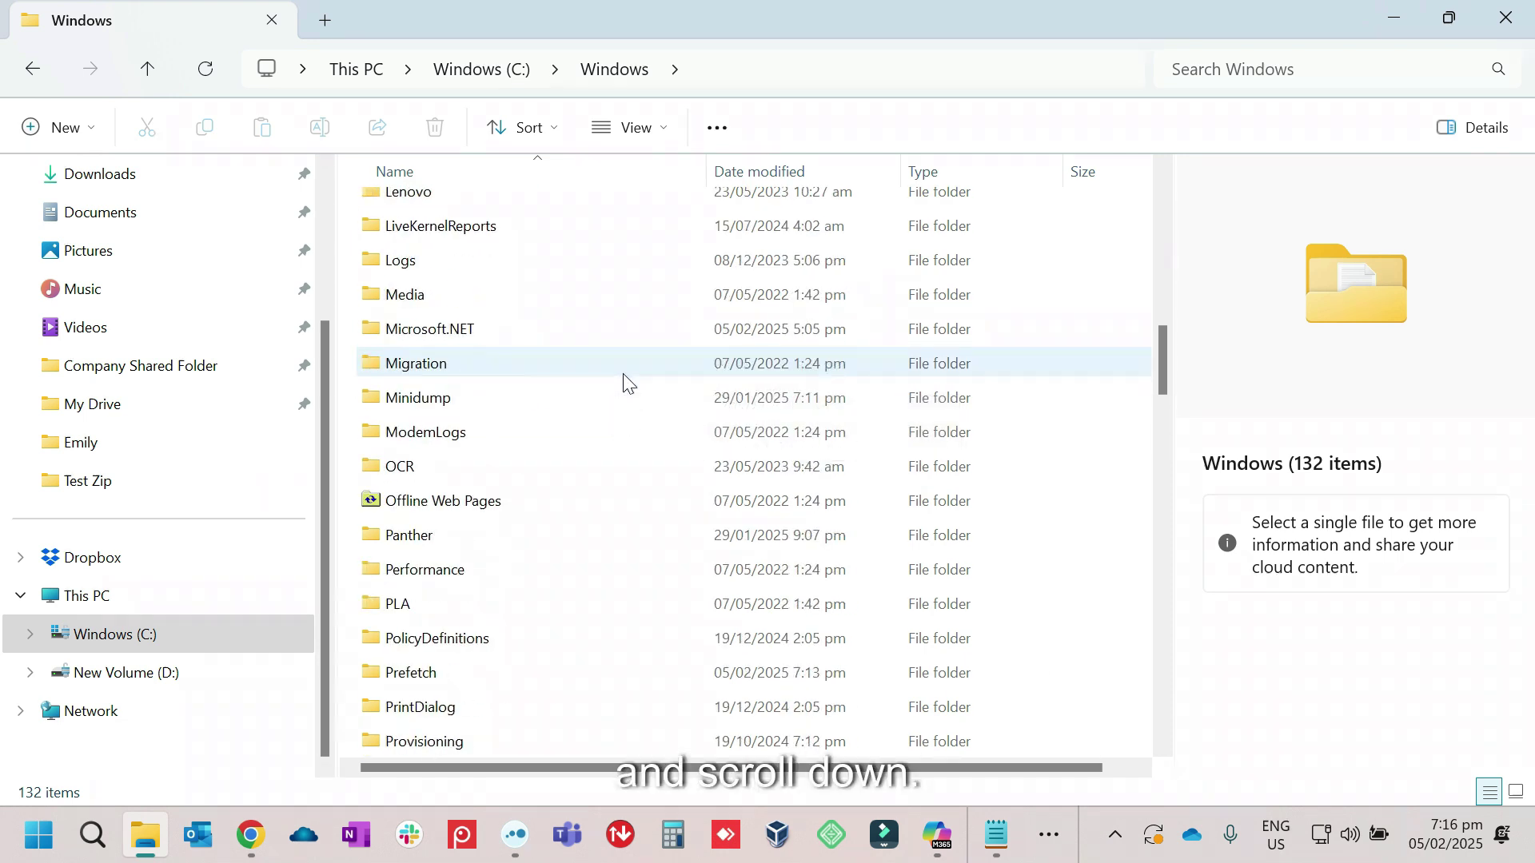
scroll(626, 379, "down", 5)
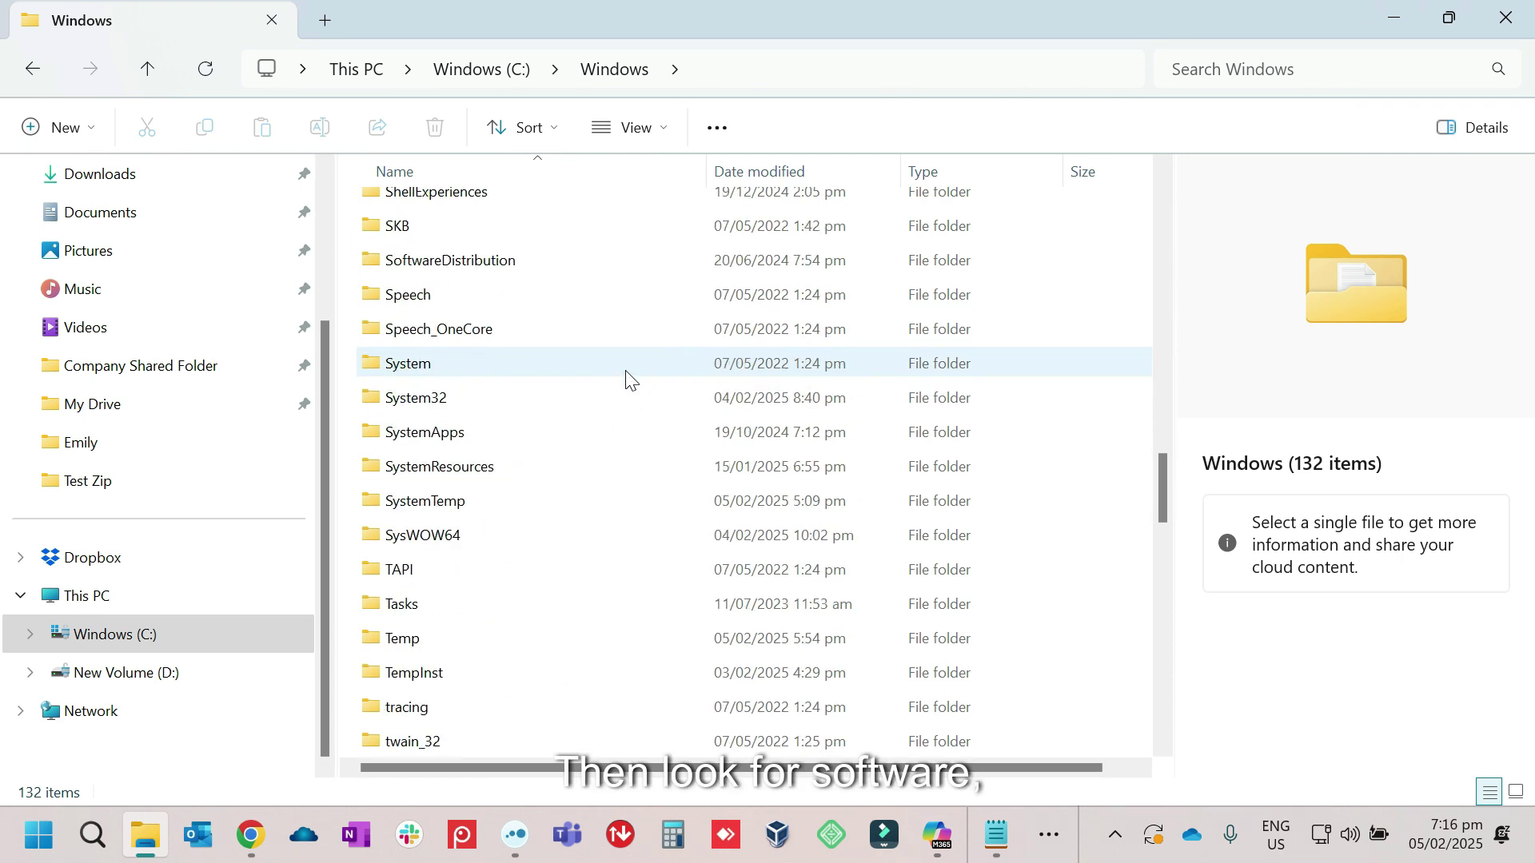
Step: Open SoftwareDistribution and delete all six of its items
left_click(484, 269)
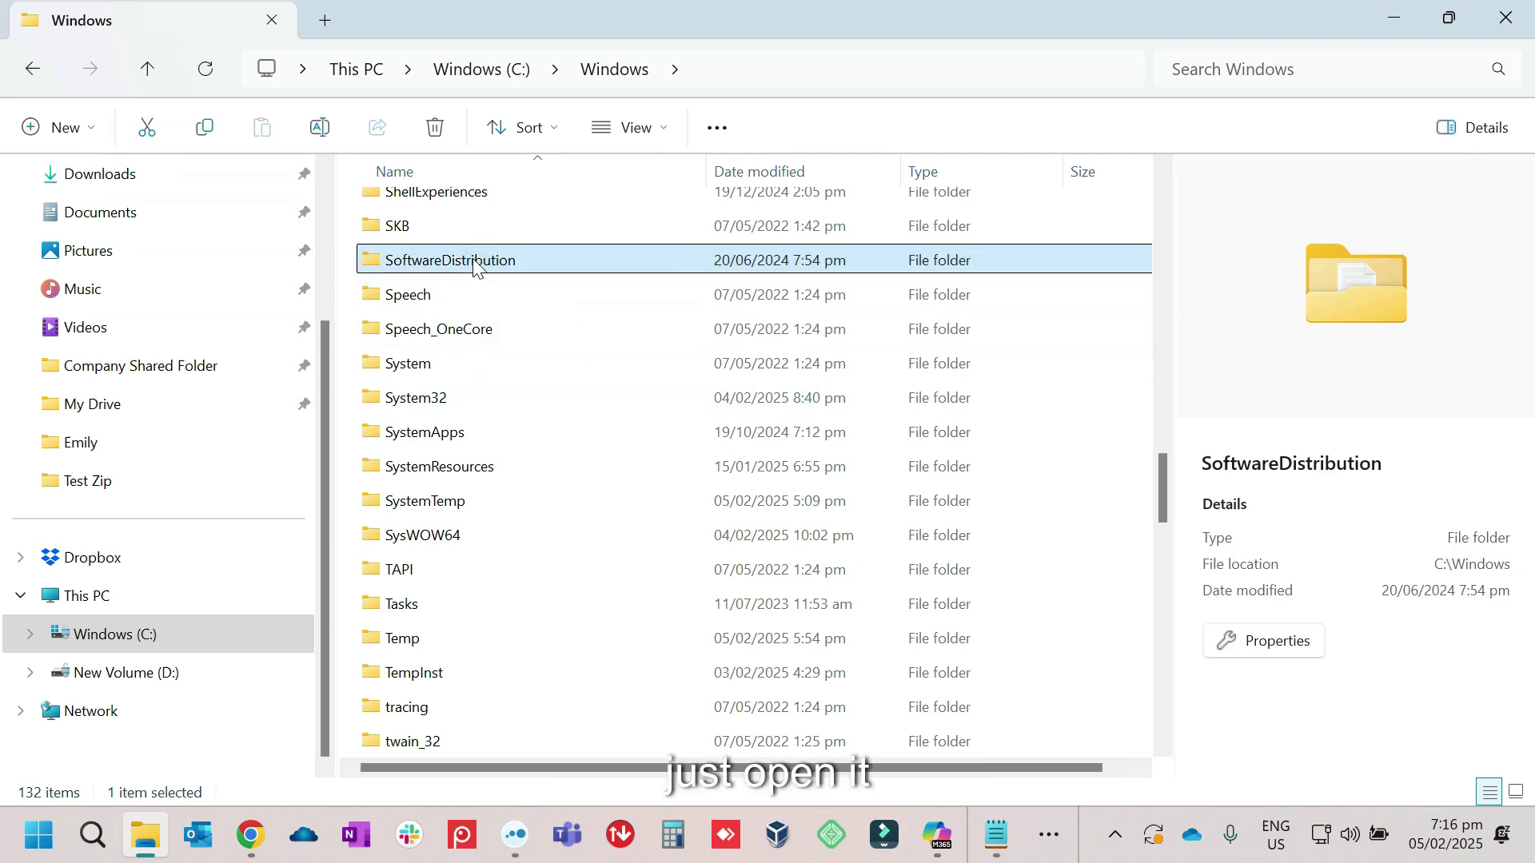
double_click(478, 266)
left_click_drag(1031, 621, 424, 200)
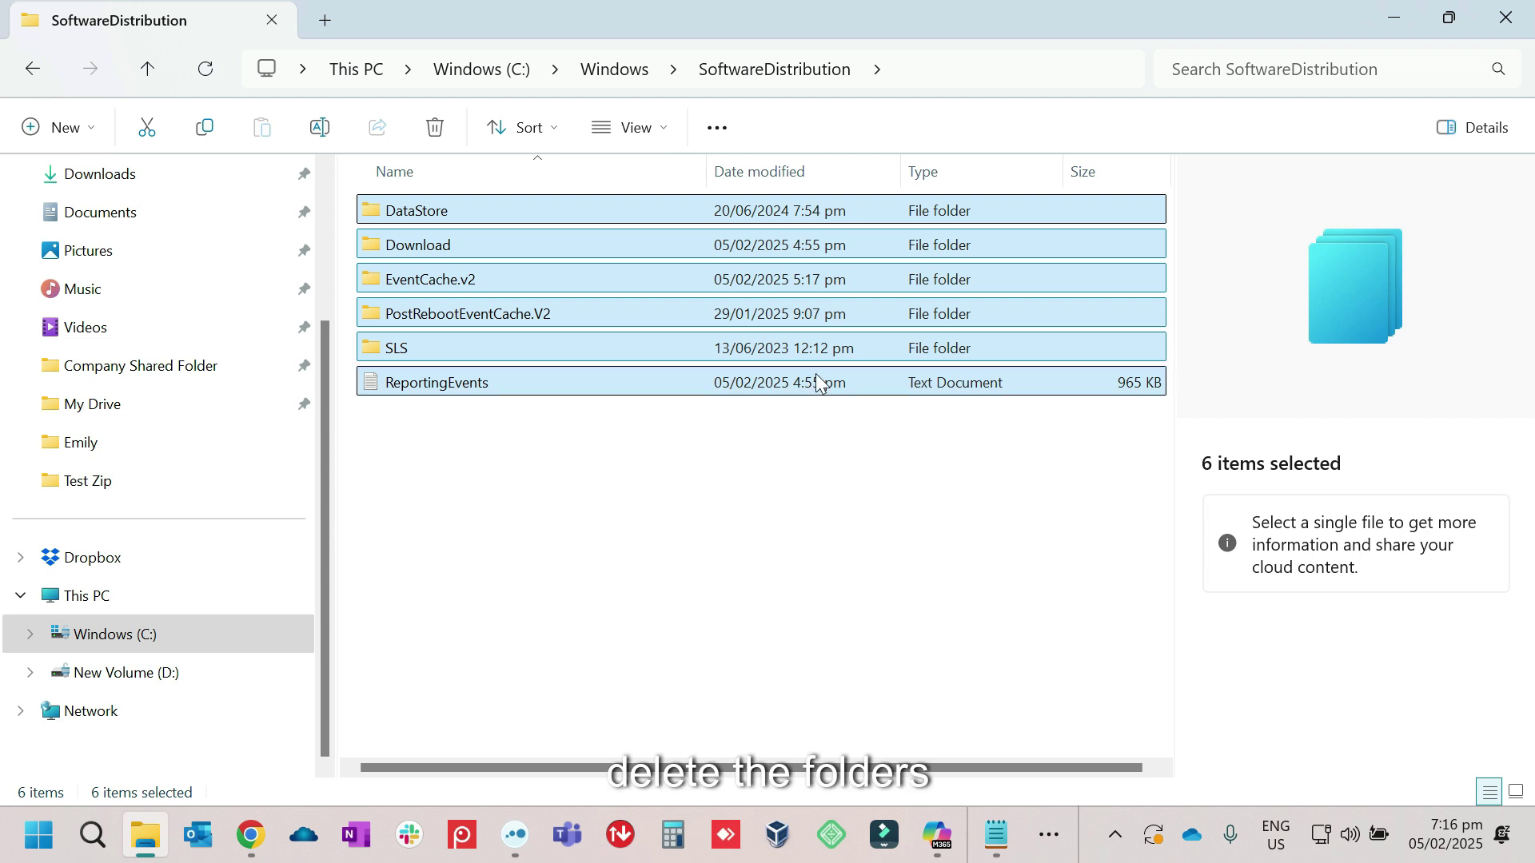
key("ctrl+d")
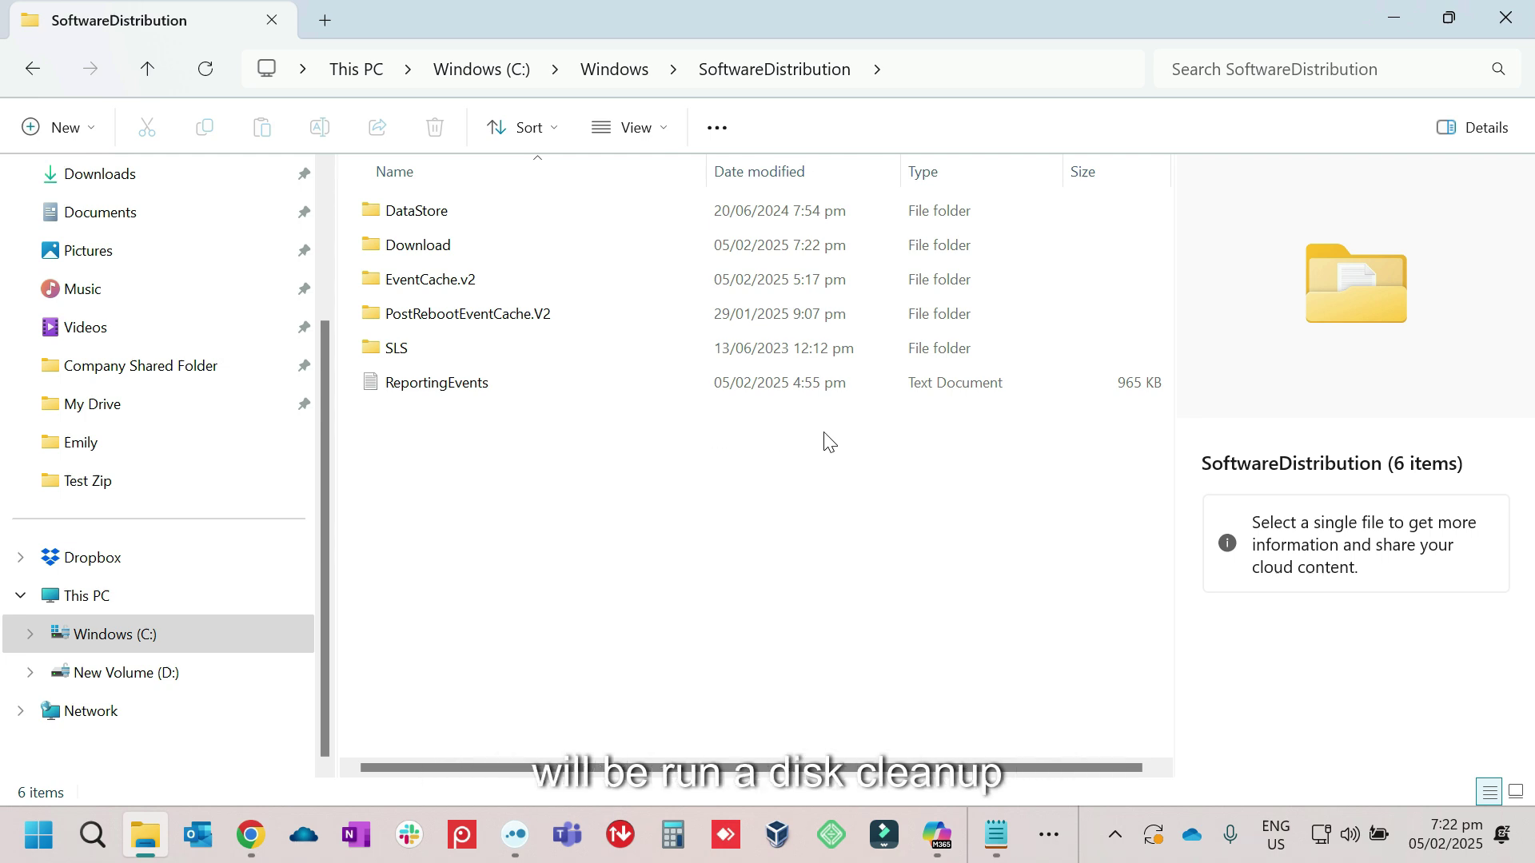
Step: Close File Explorer and start Disk Cleanup on drive Windows (C:)
left_click(1506, 17)
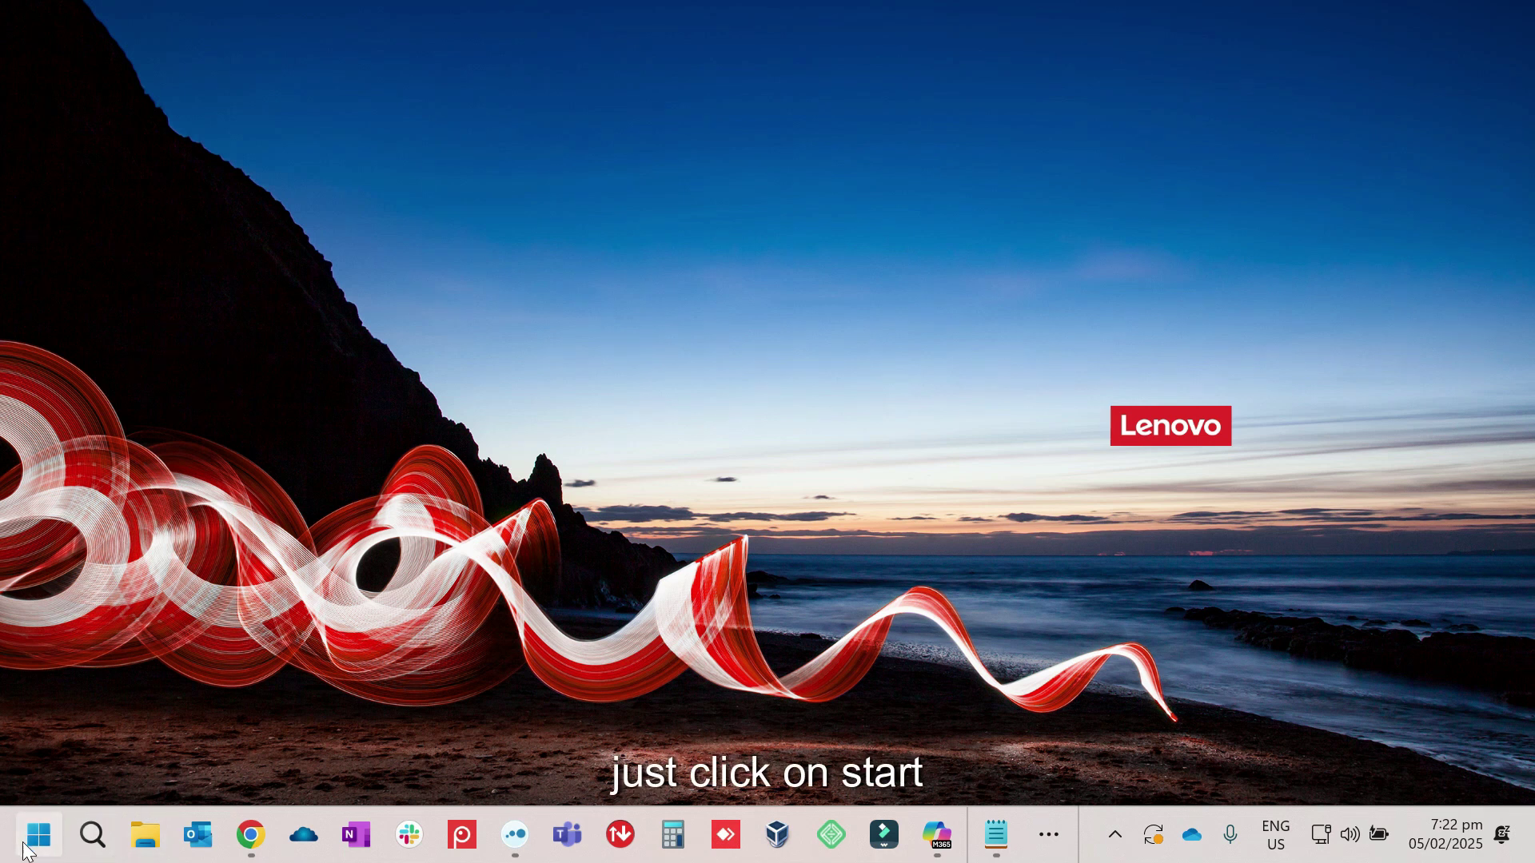
left_click(18, 844)
type("disk")
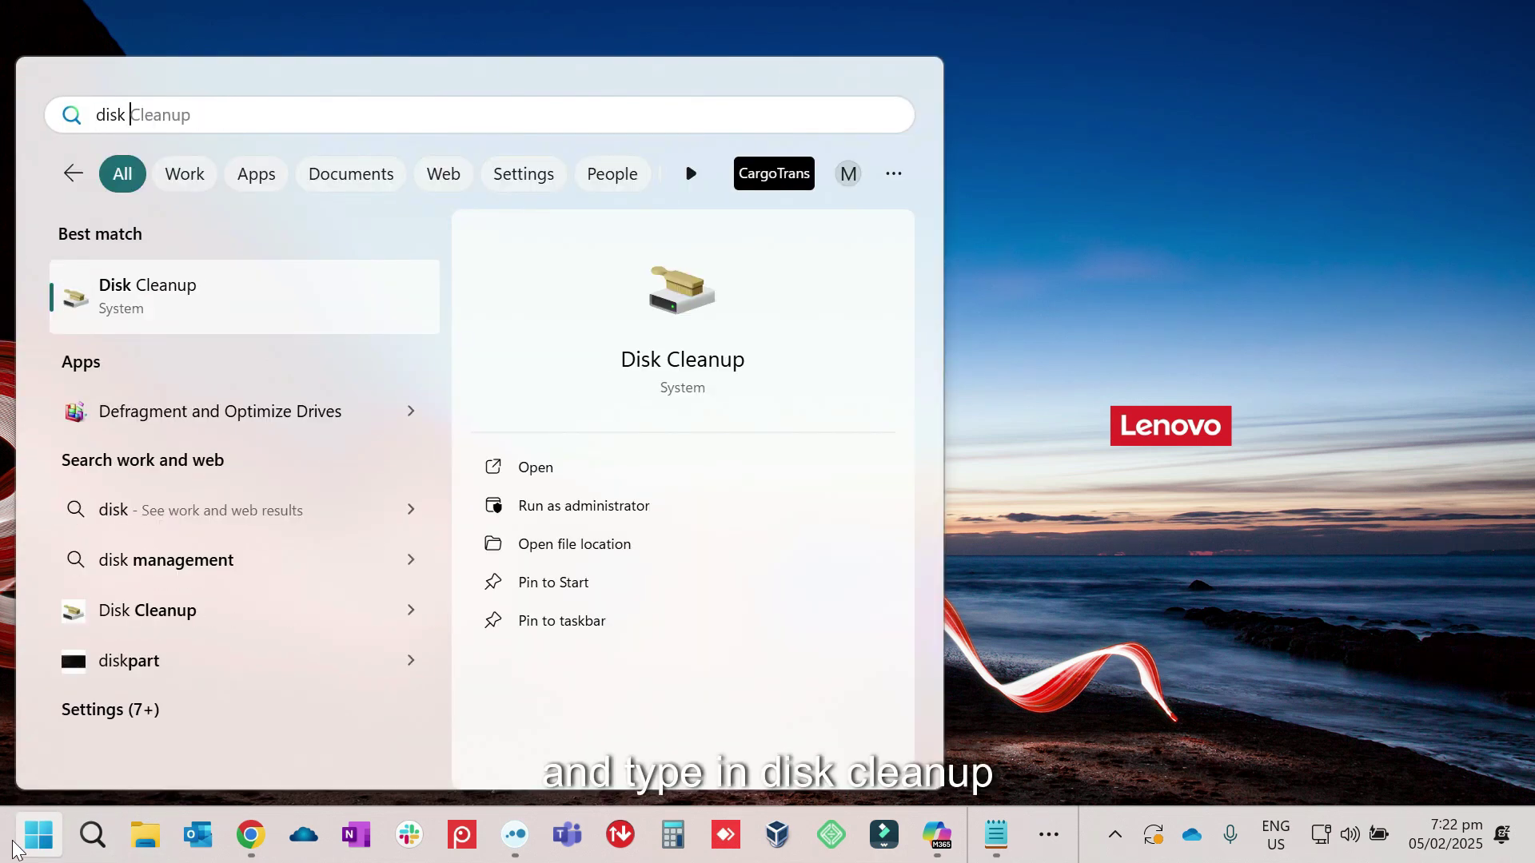
left_click(185, 284)
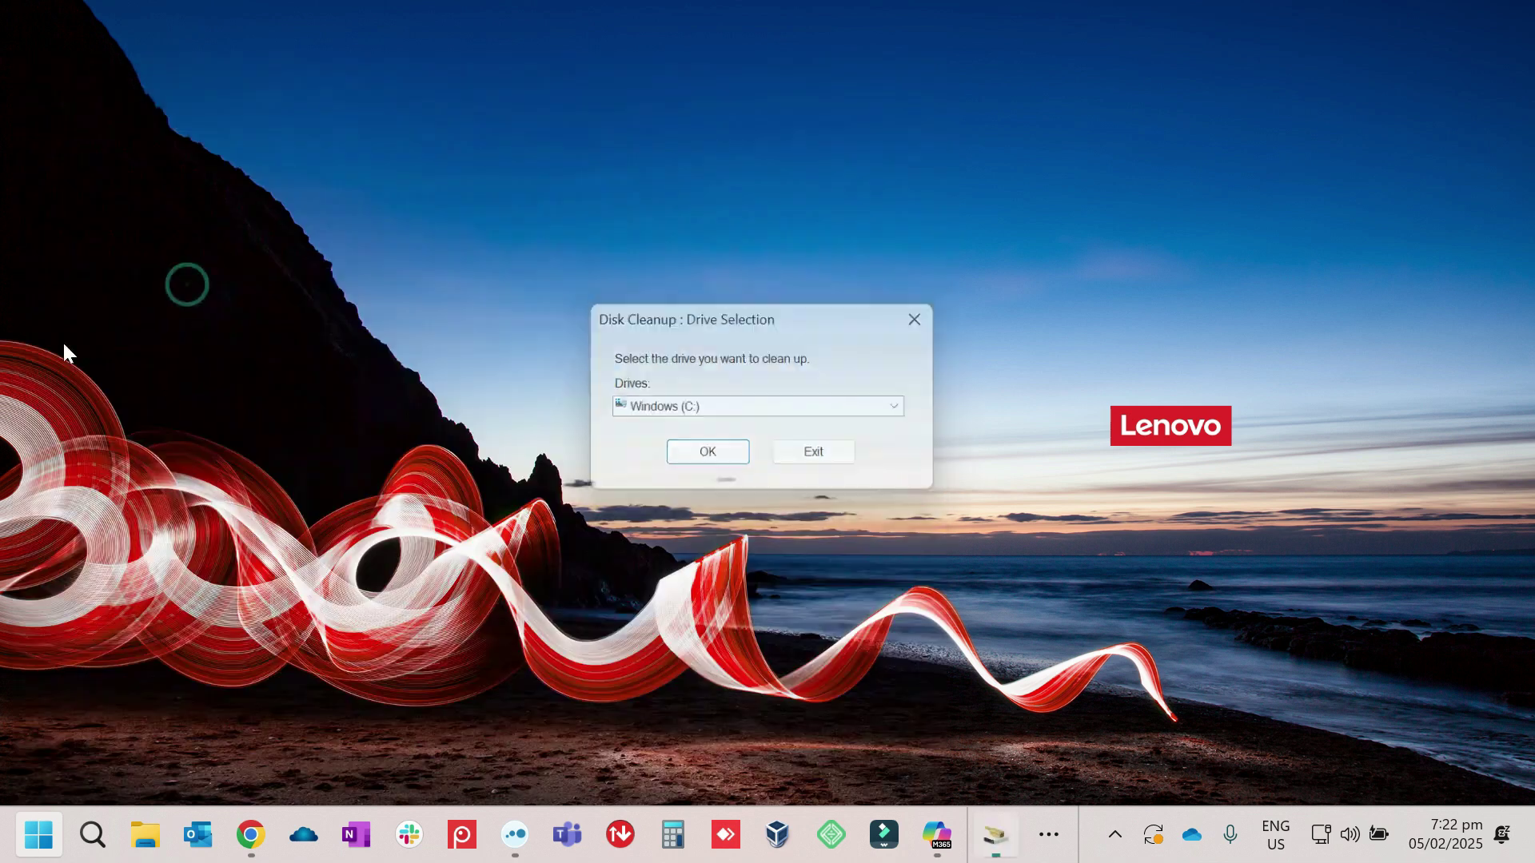
left_click(890, 409)
left_click(892, 428)
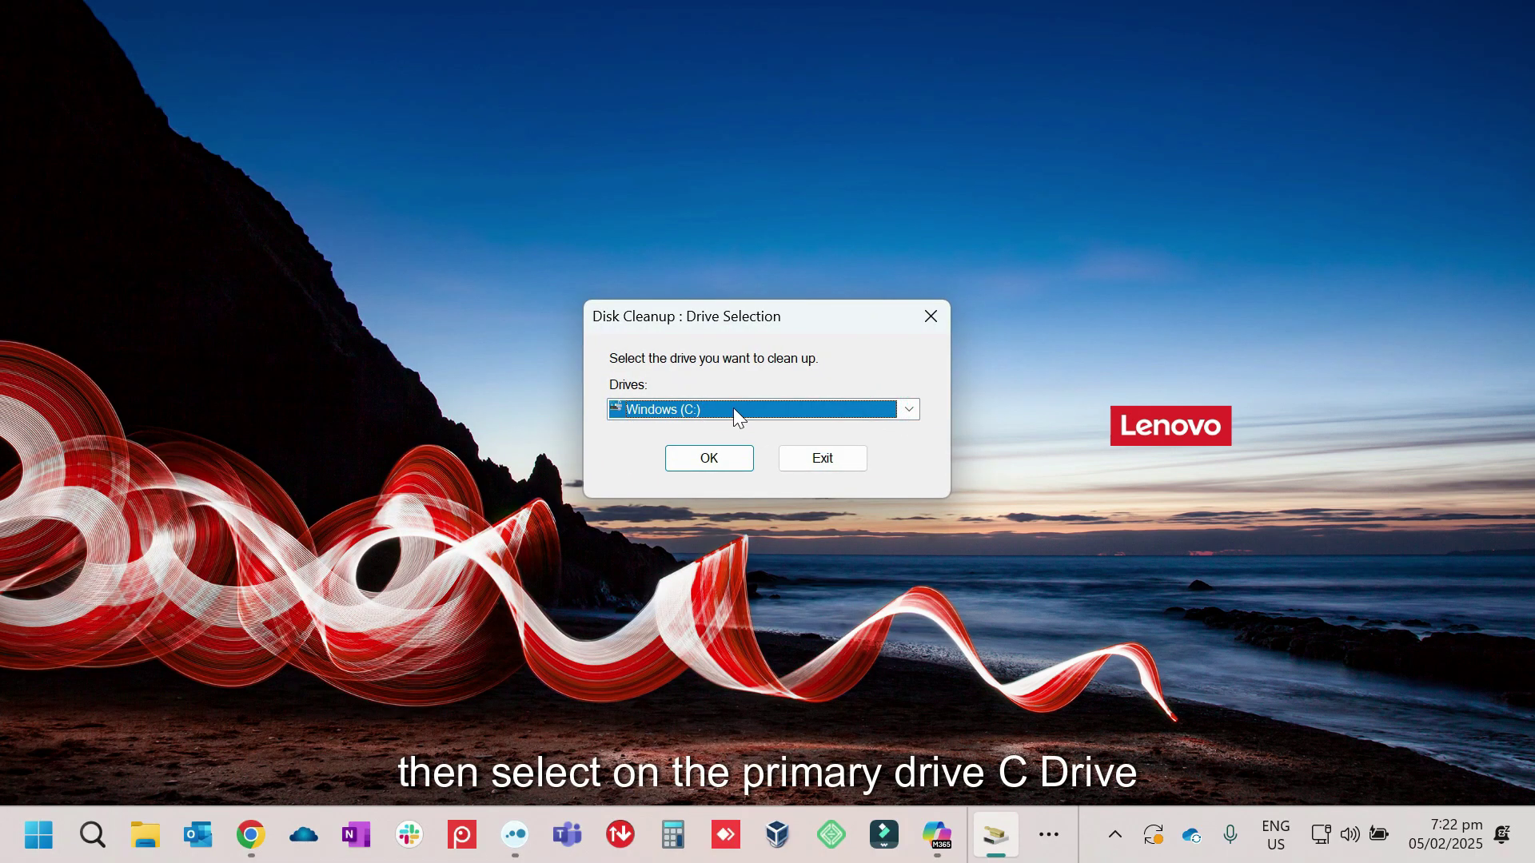
left_click(720, 457)
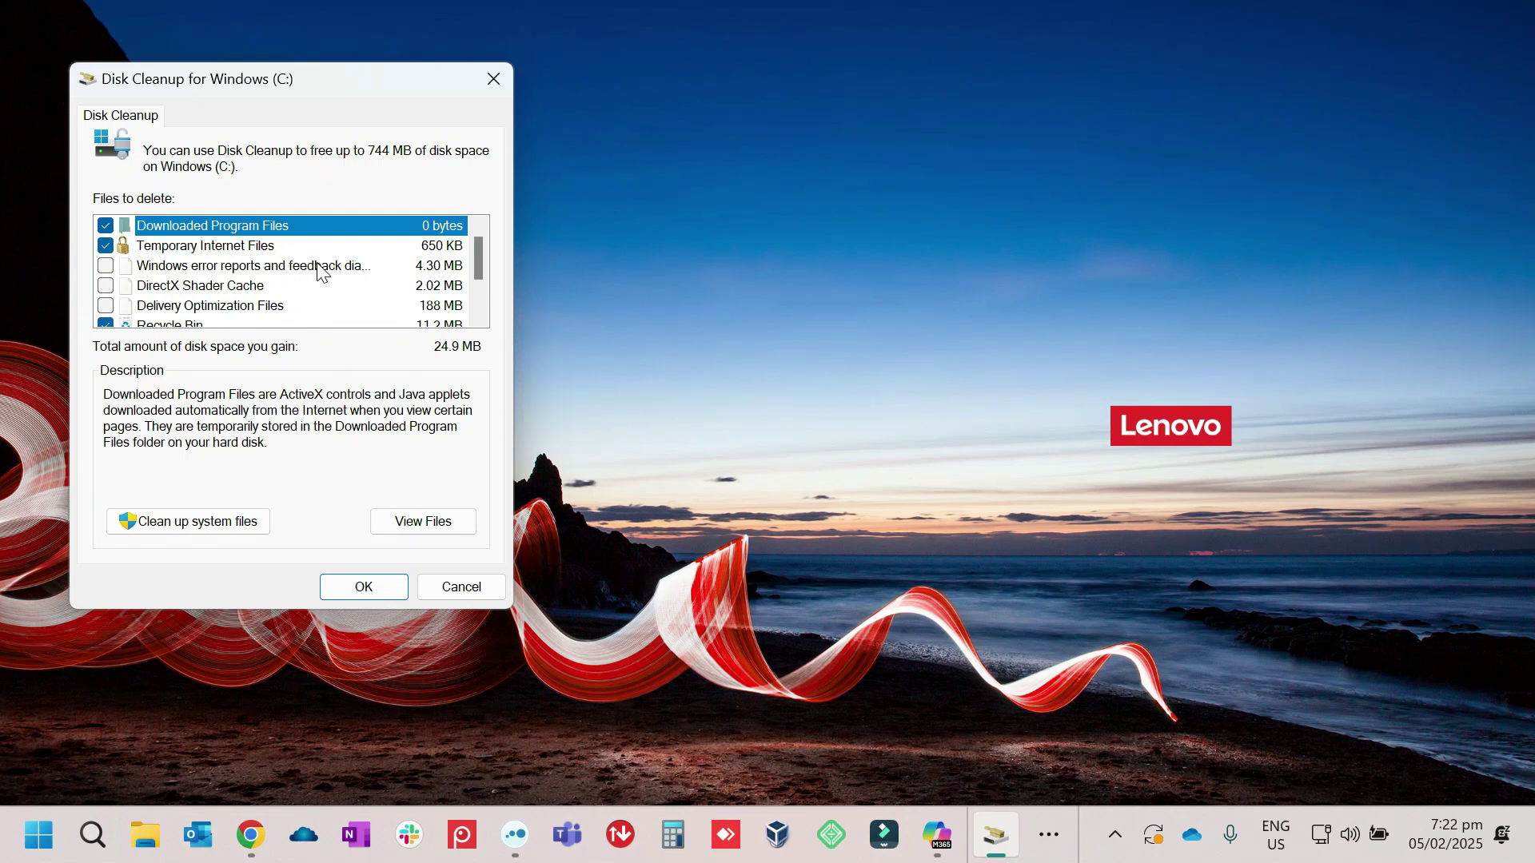
Step: Tick Temporary files alongside Recycle Bin and Thumbnails, totalling 549 MB
scroll(243, 260, "down", 1)
scroll(238, 276, "up", 1)
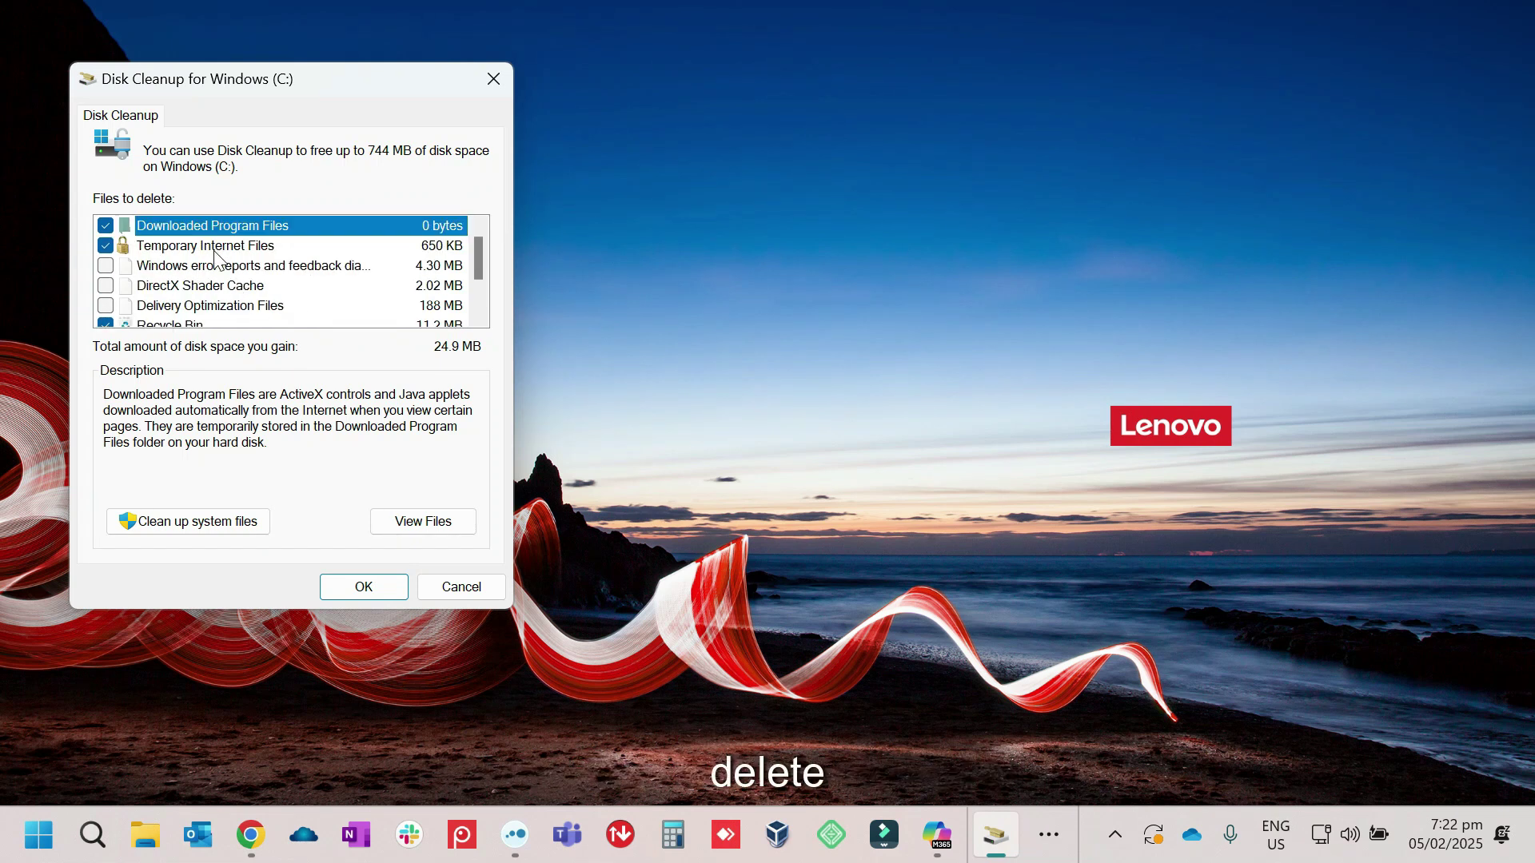
scroll(254, 284, "down", 1)
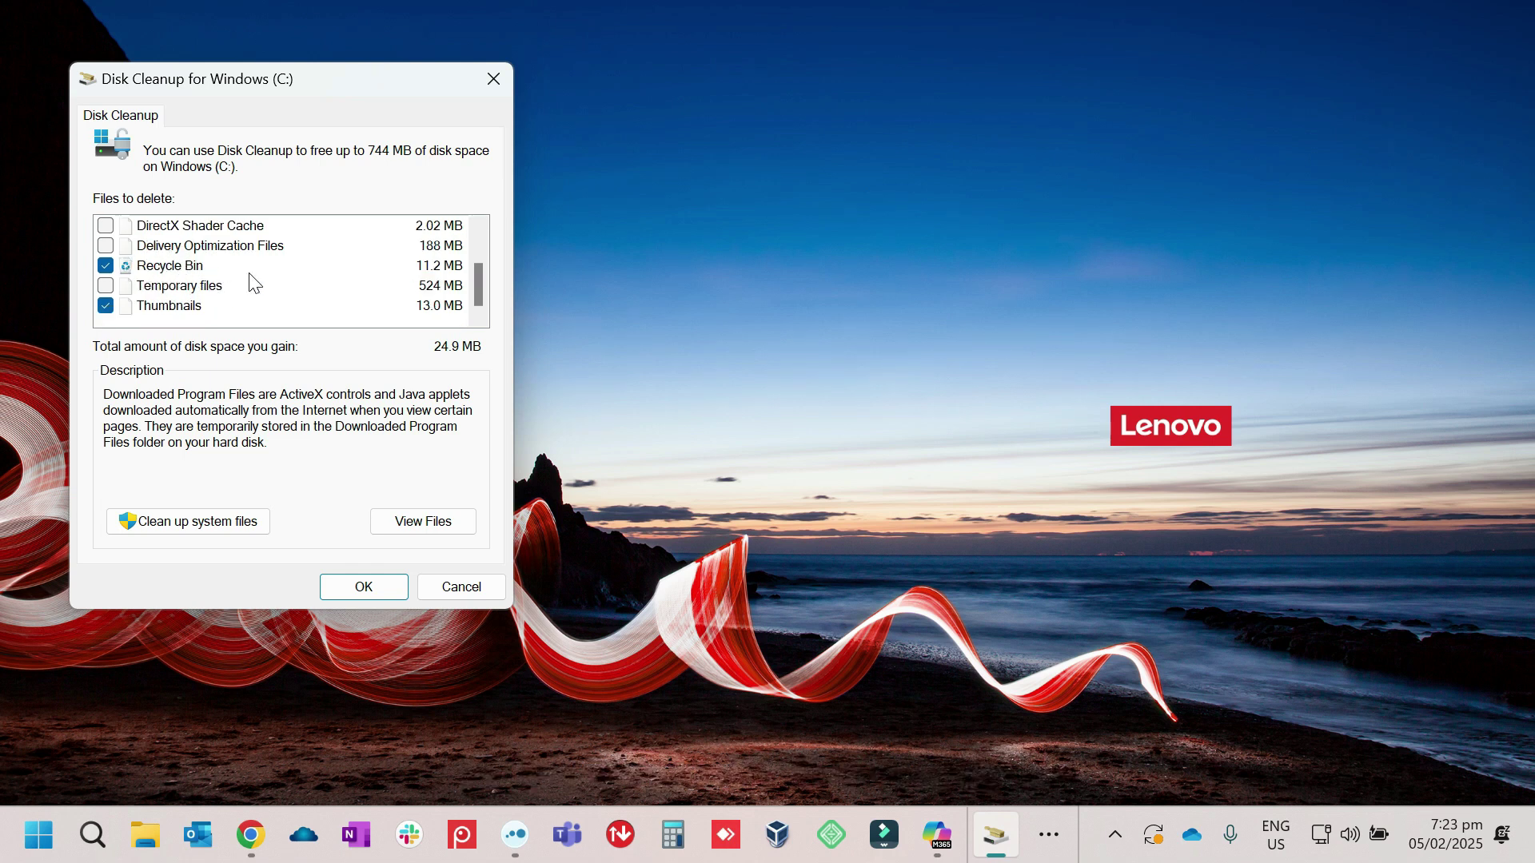
left_click(120, 291)
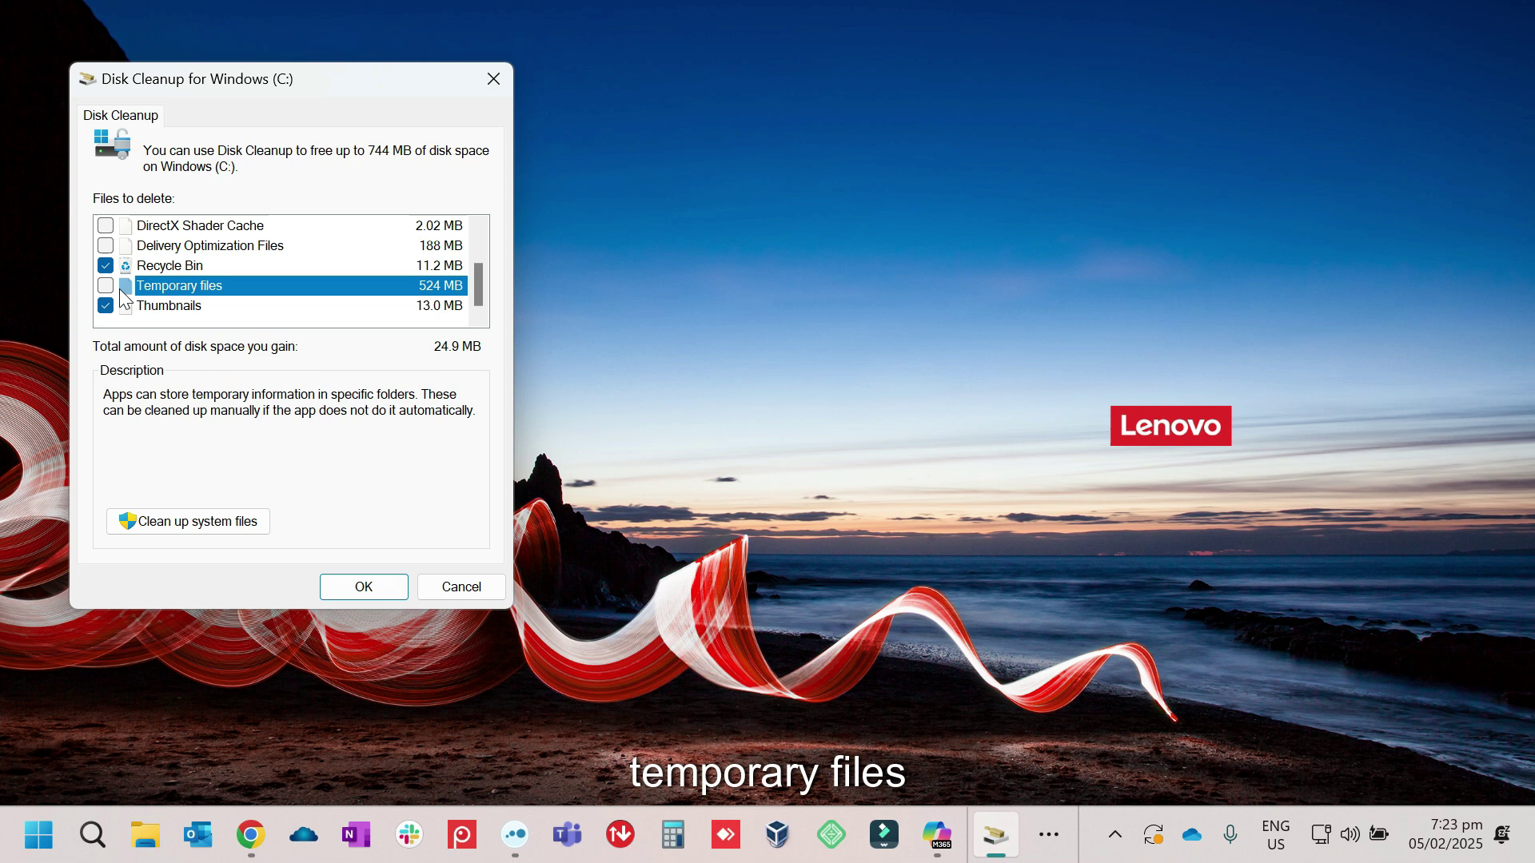
left_click(105, 286)
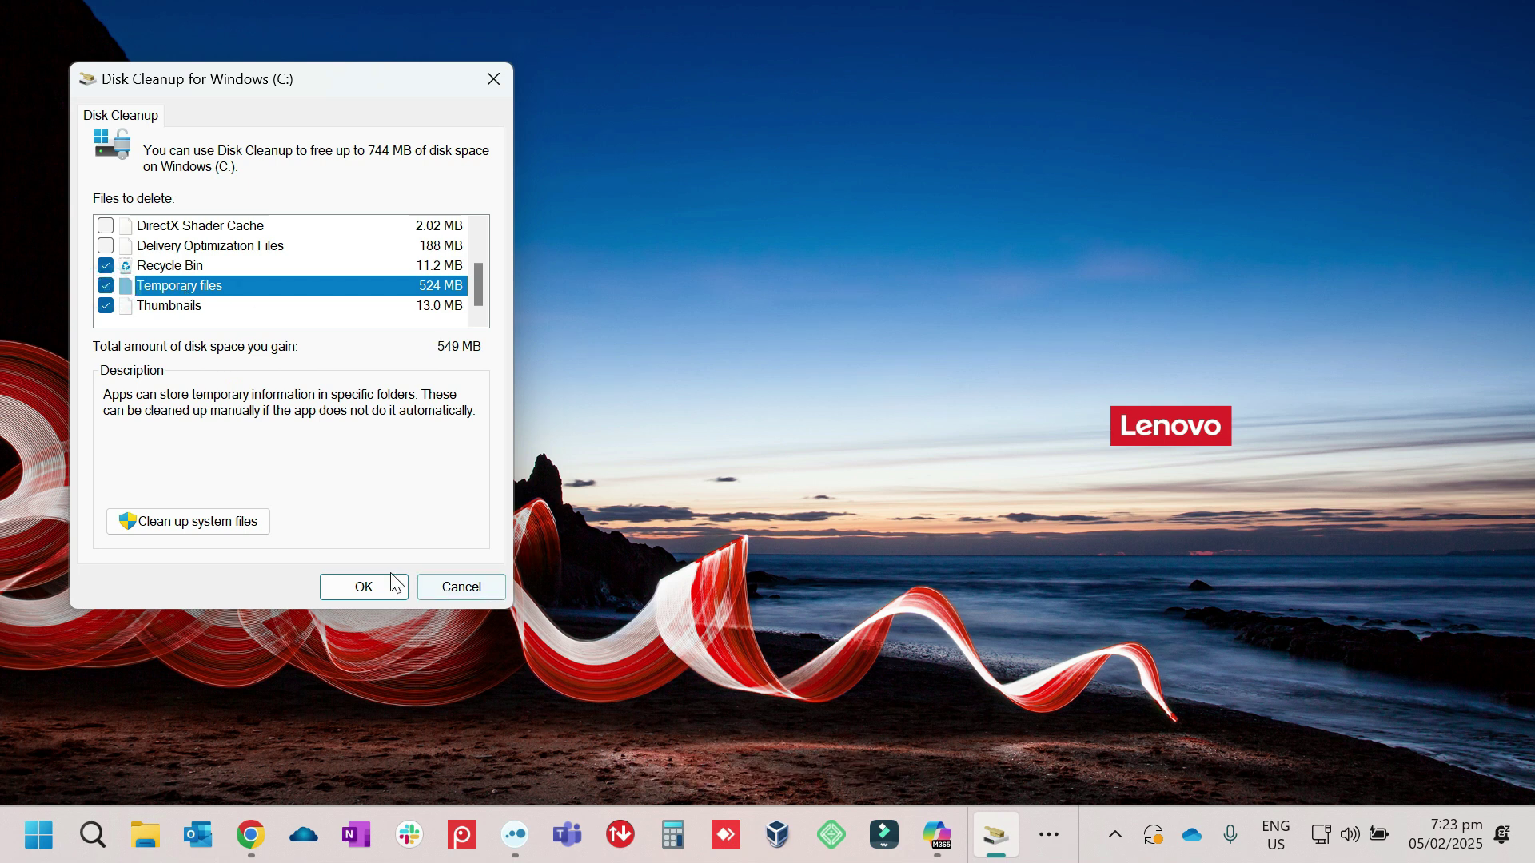
left_click(218, 521)
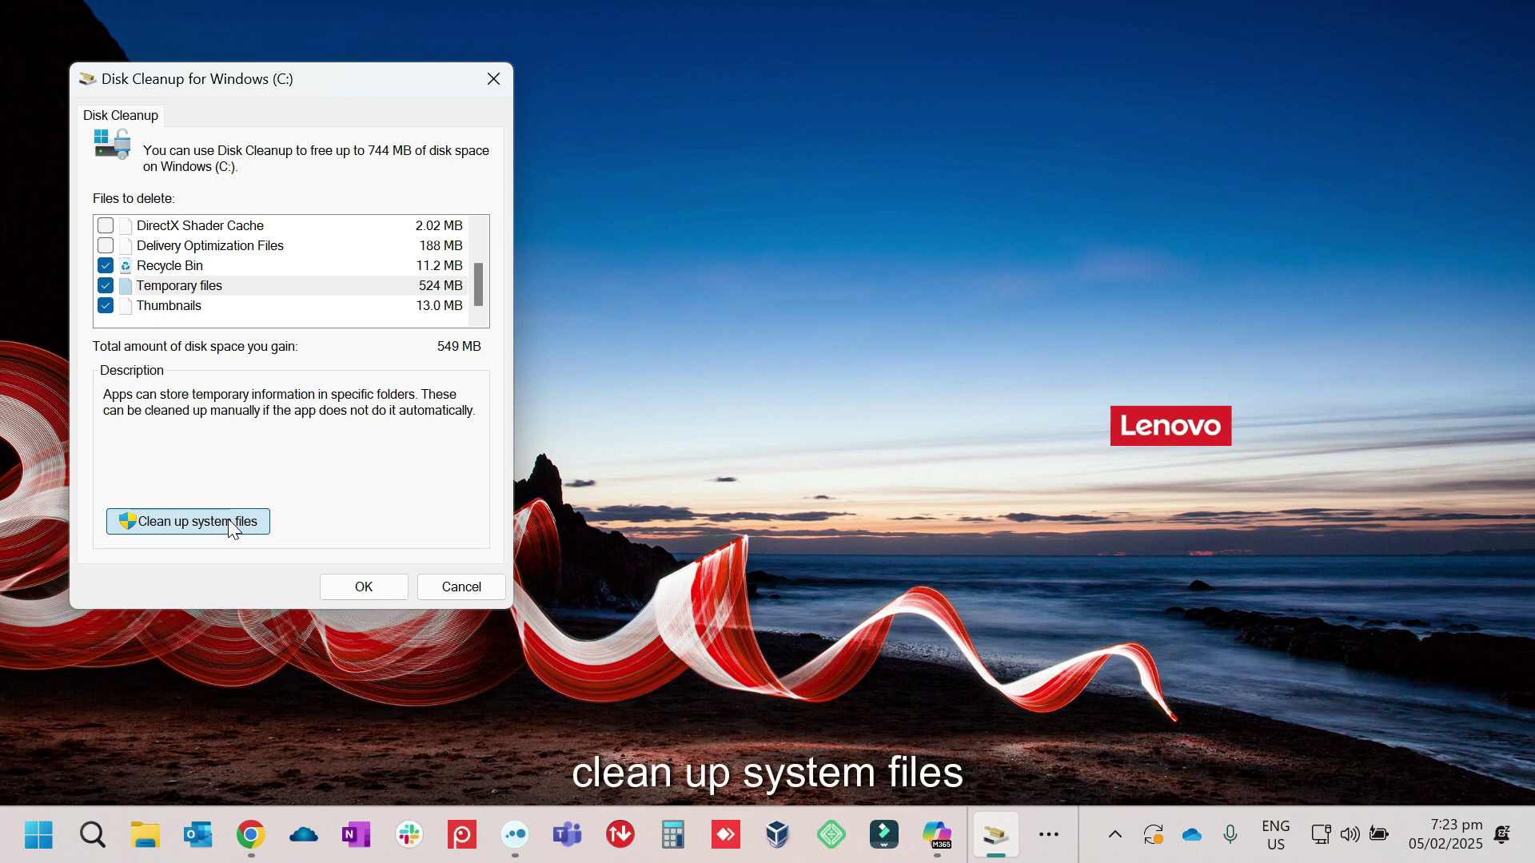
Step: Rescan C: including system files, then permanently delete the checked files
left_click(228, 522)
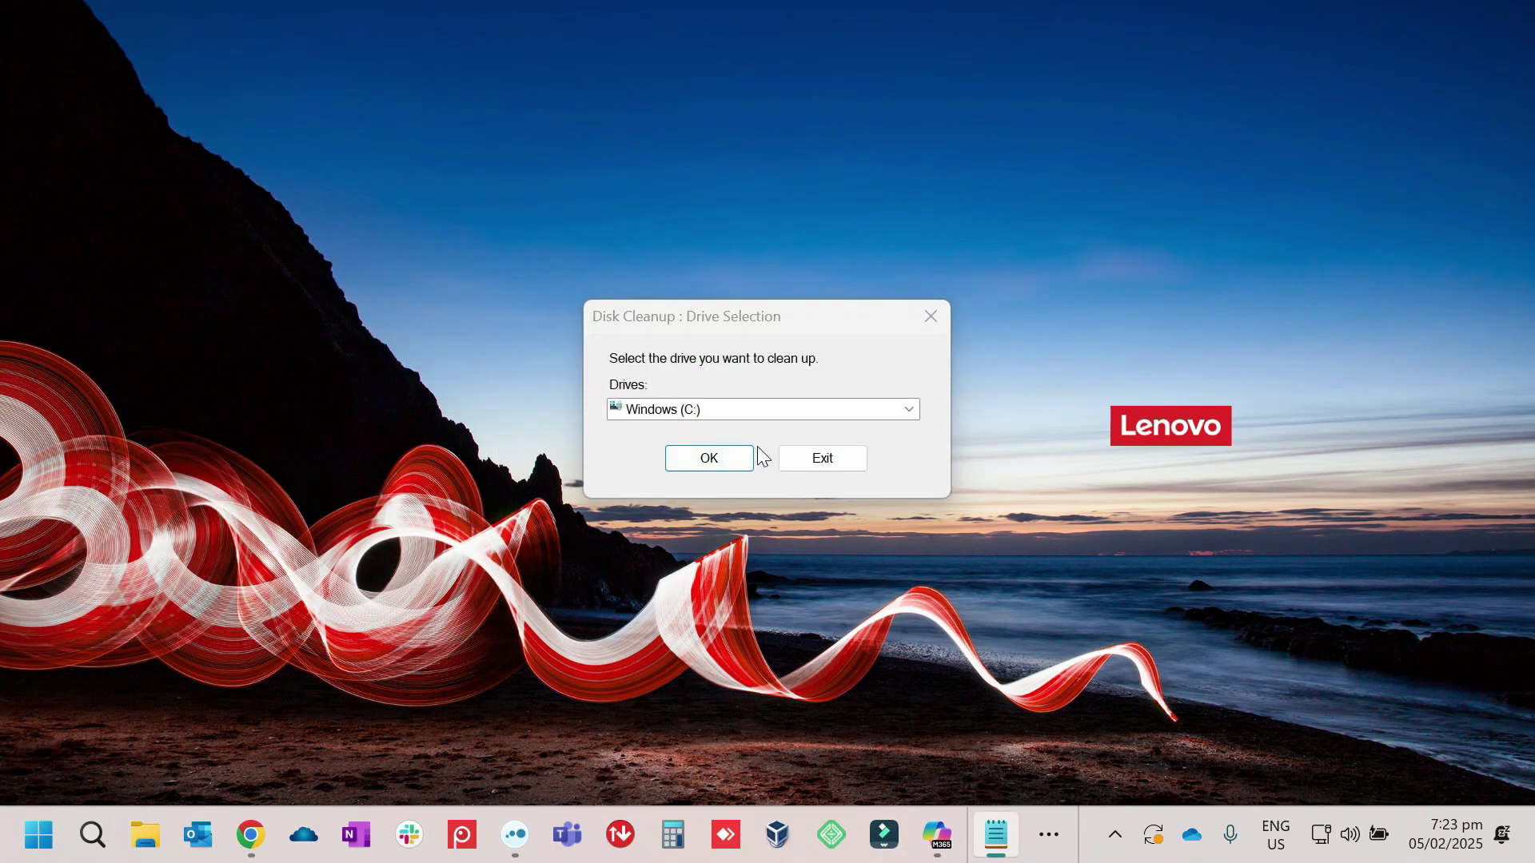
left_click(731, 457)
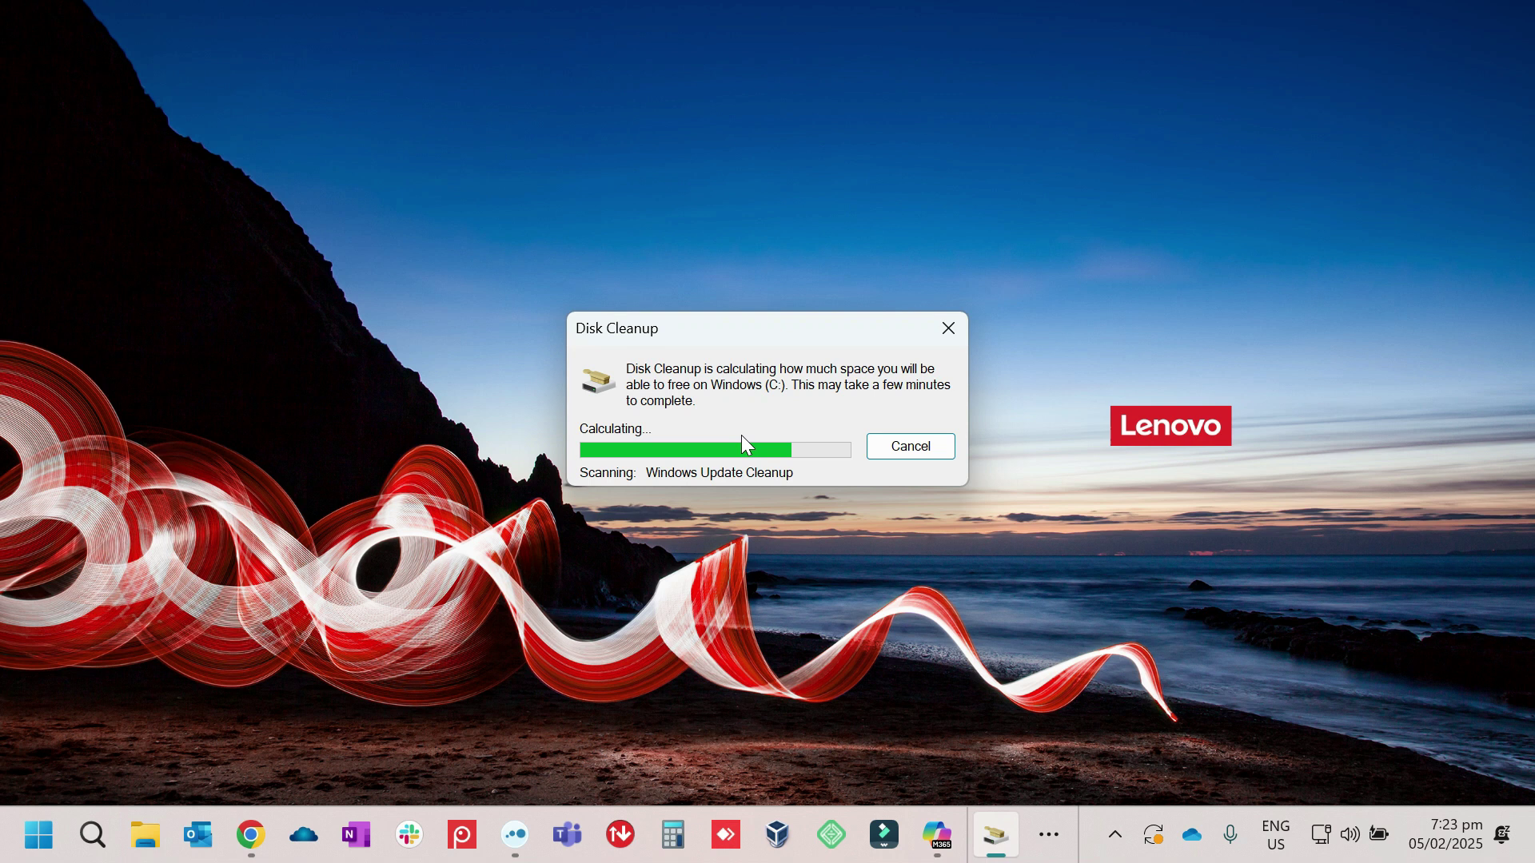
left_click(379, 611)
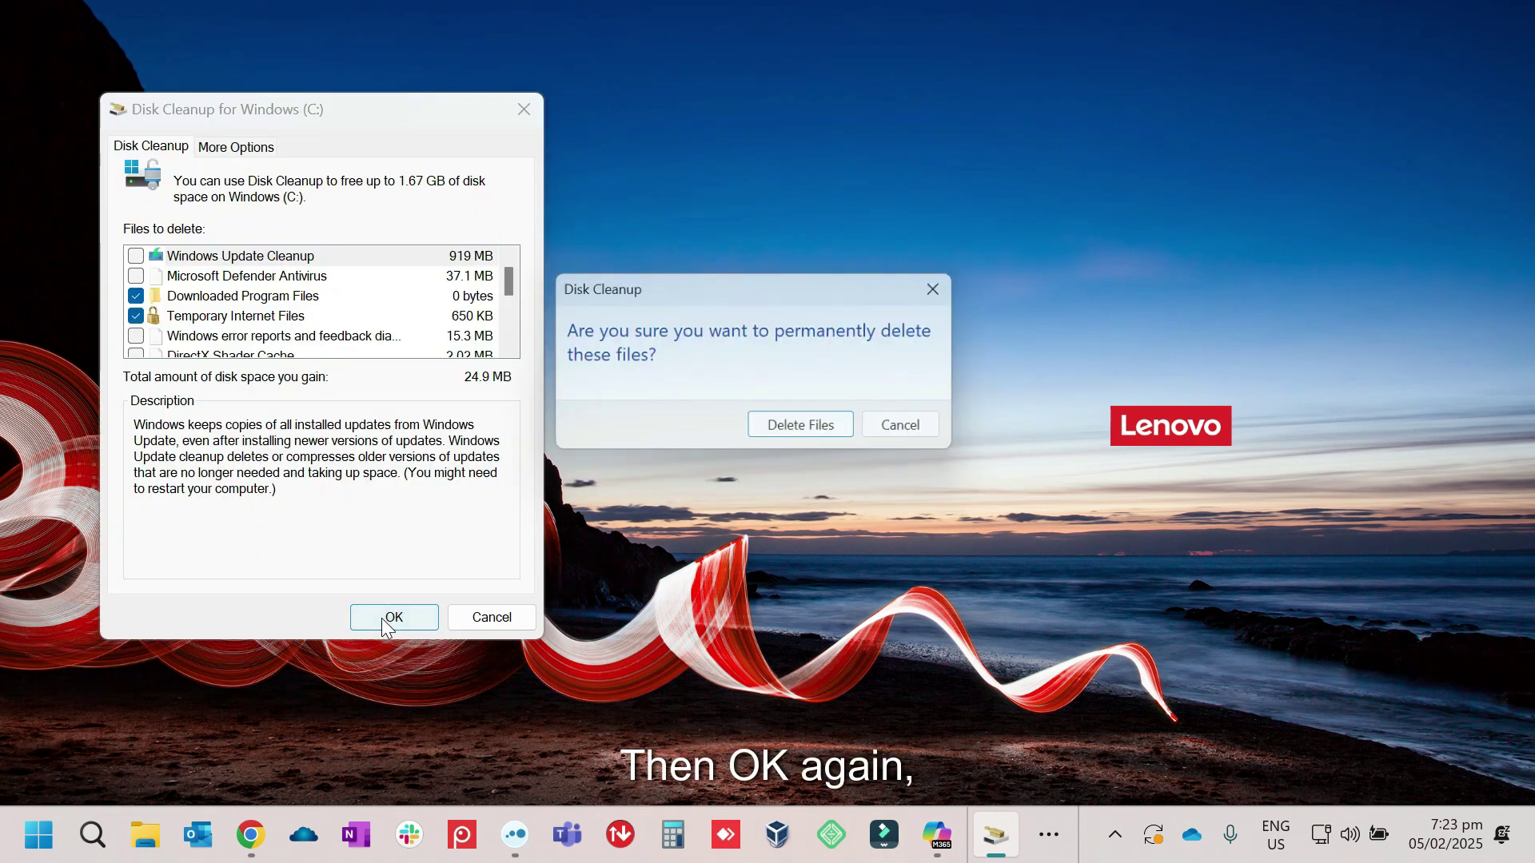
left_click(789, 435)
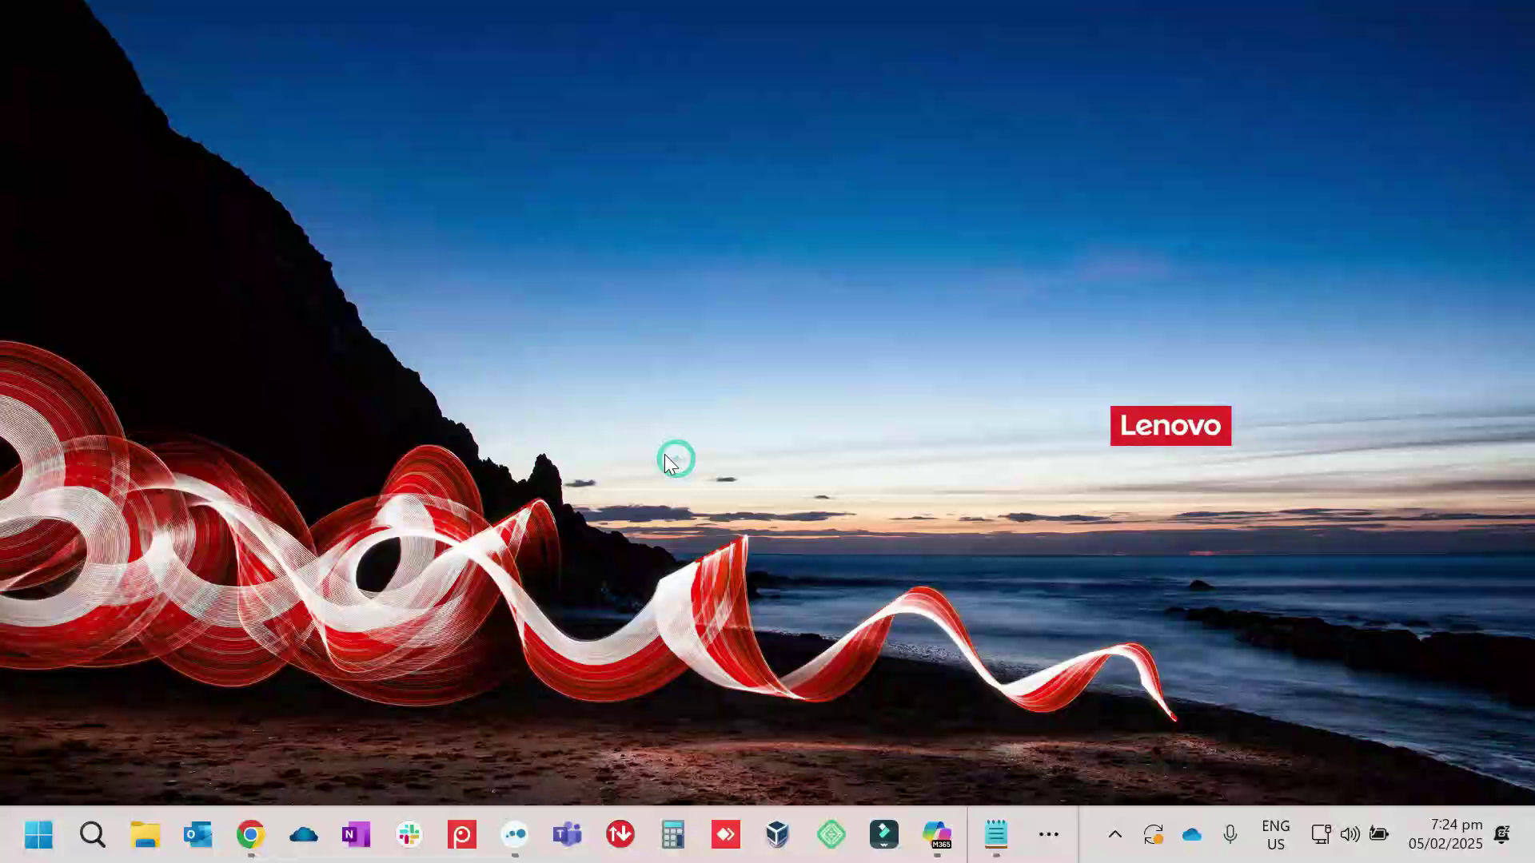
left_click(671, 424)
right_click(33, 853)
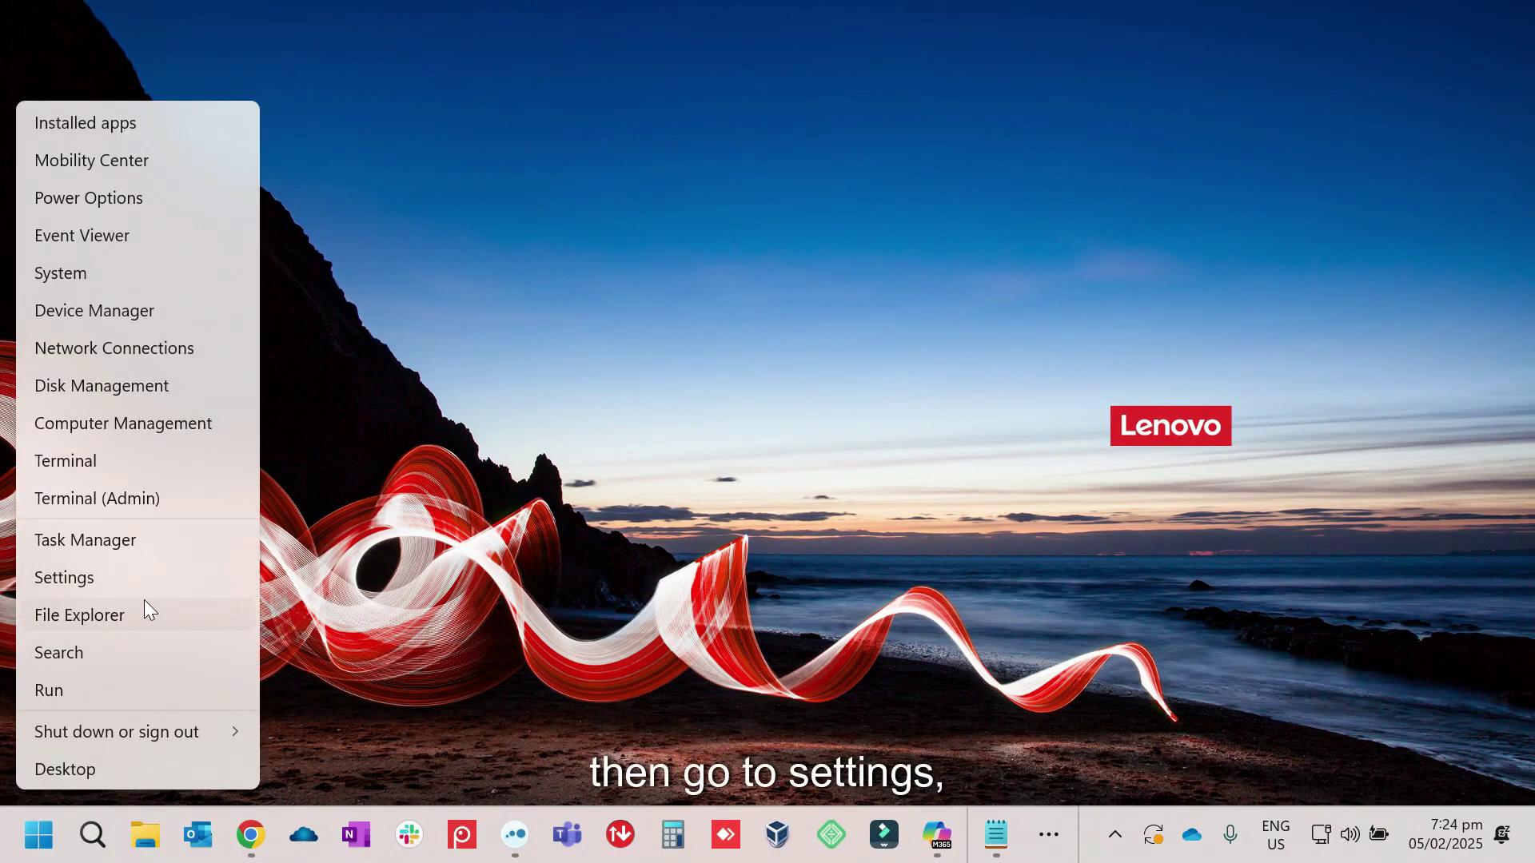
left_click(108, 587)
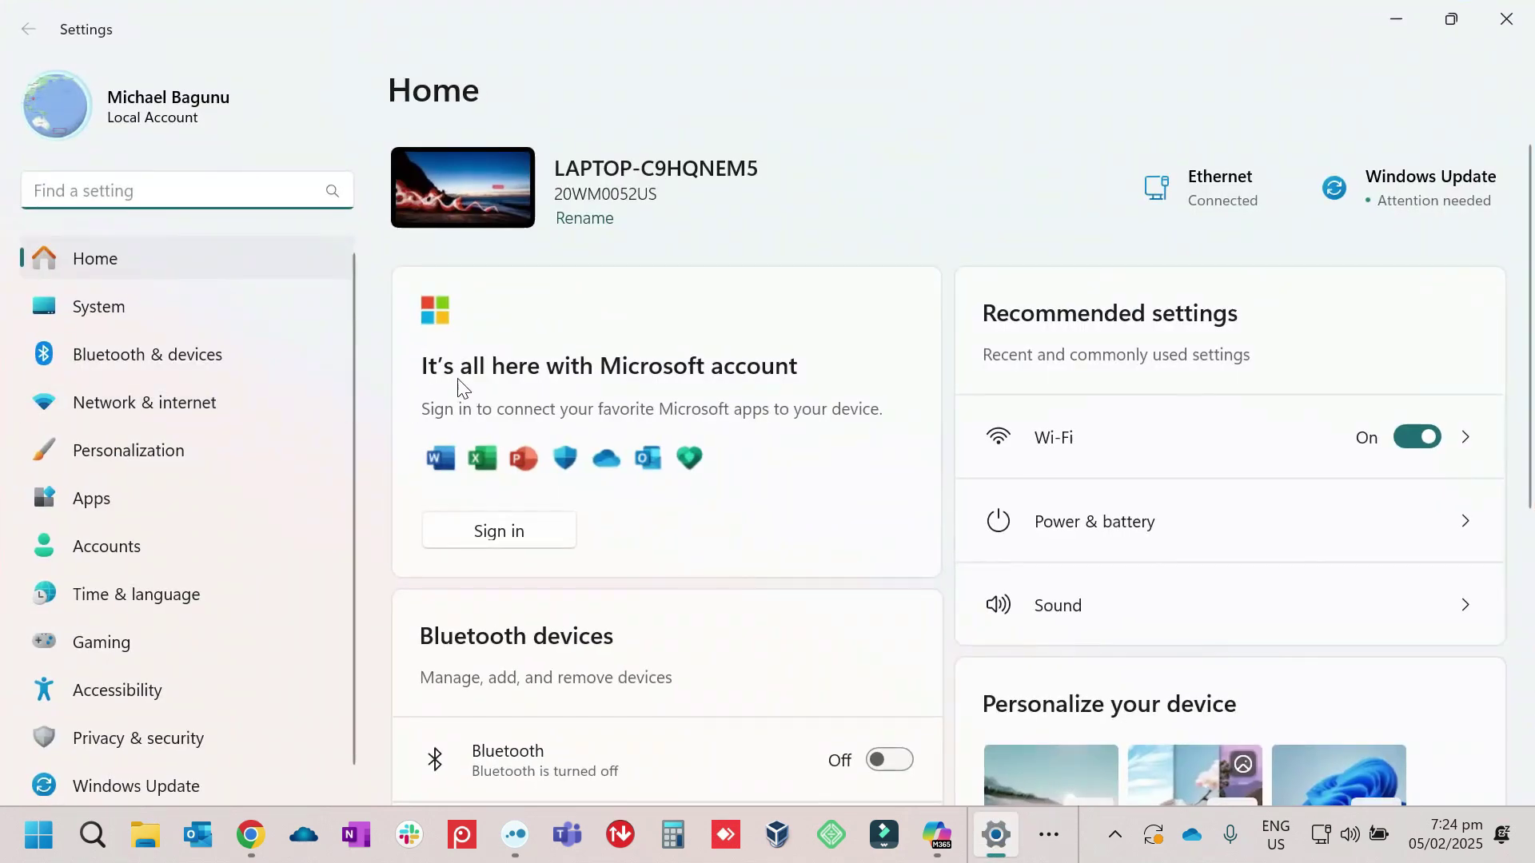
left_click(127, 313)
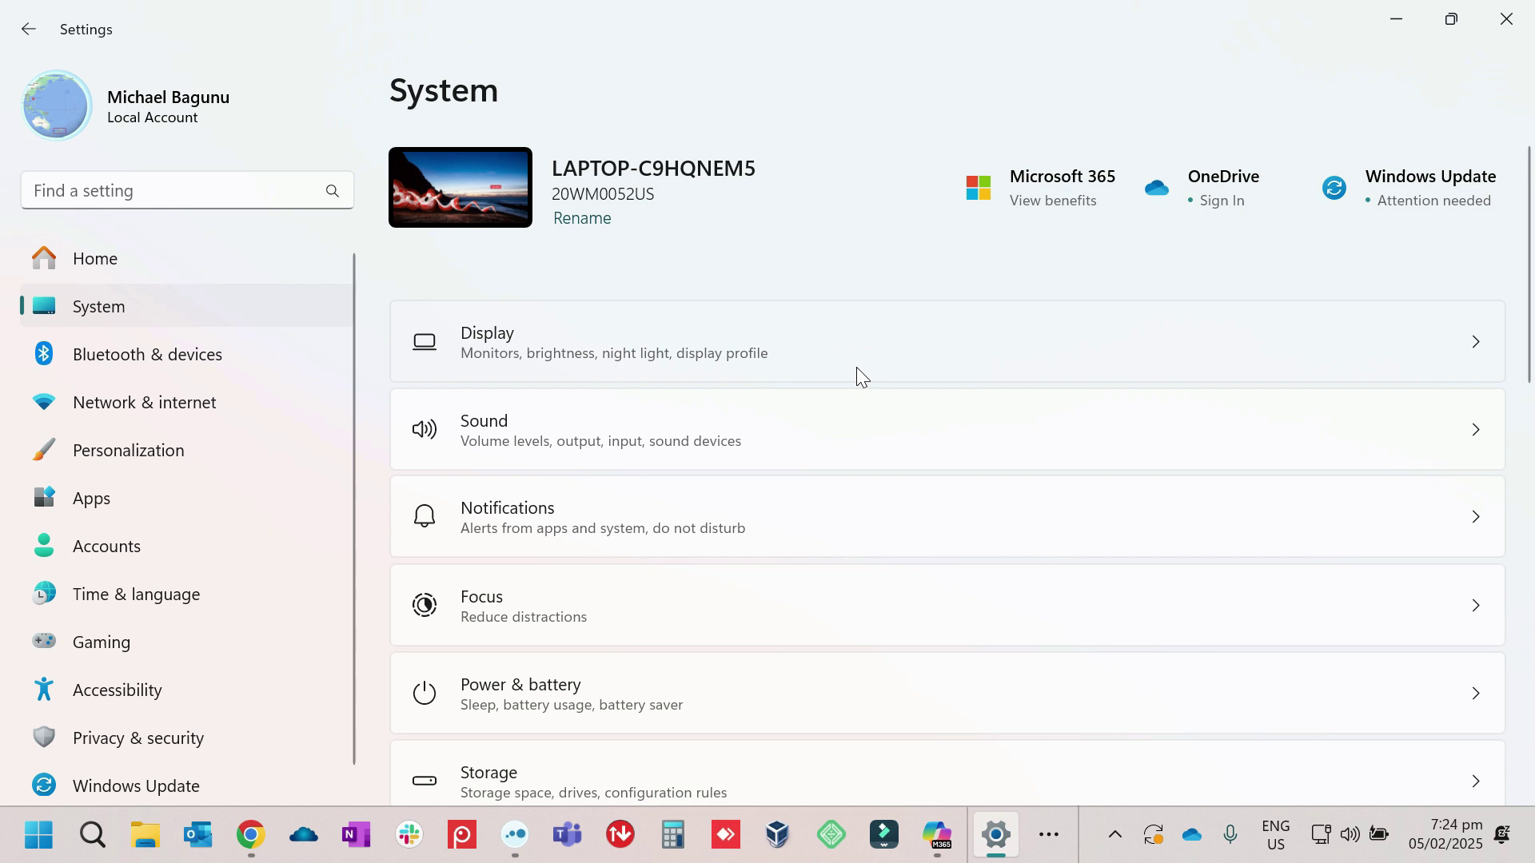
scroll(856, 366, "down", 9)
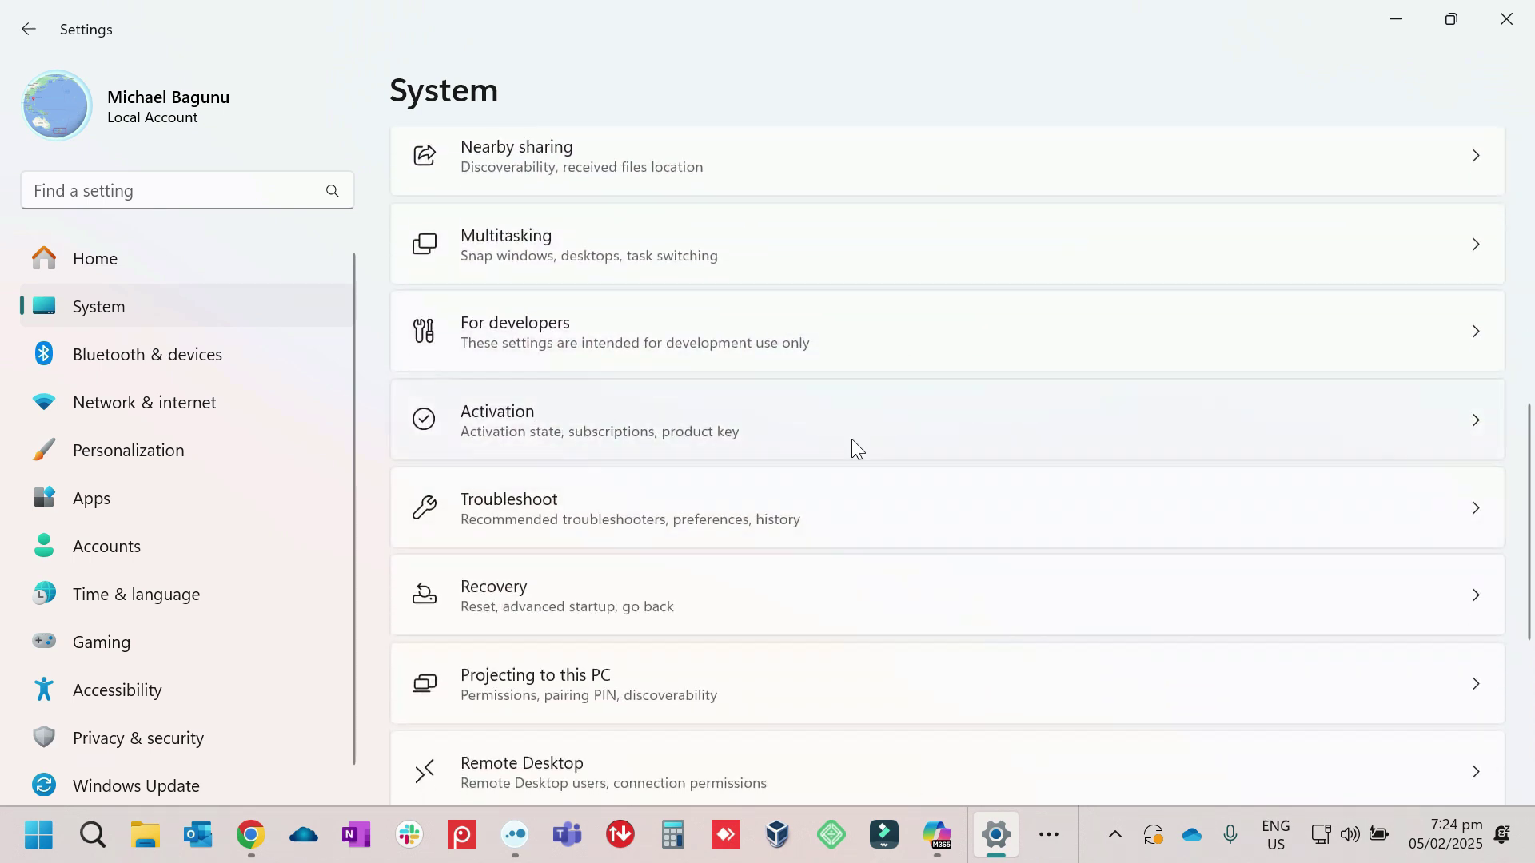
left_click(598, 517)
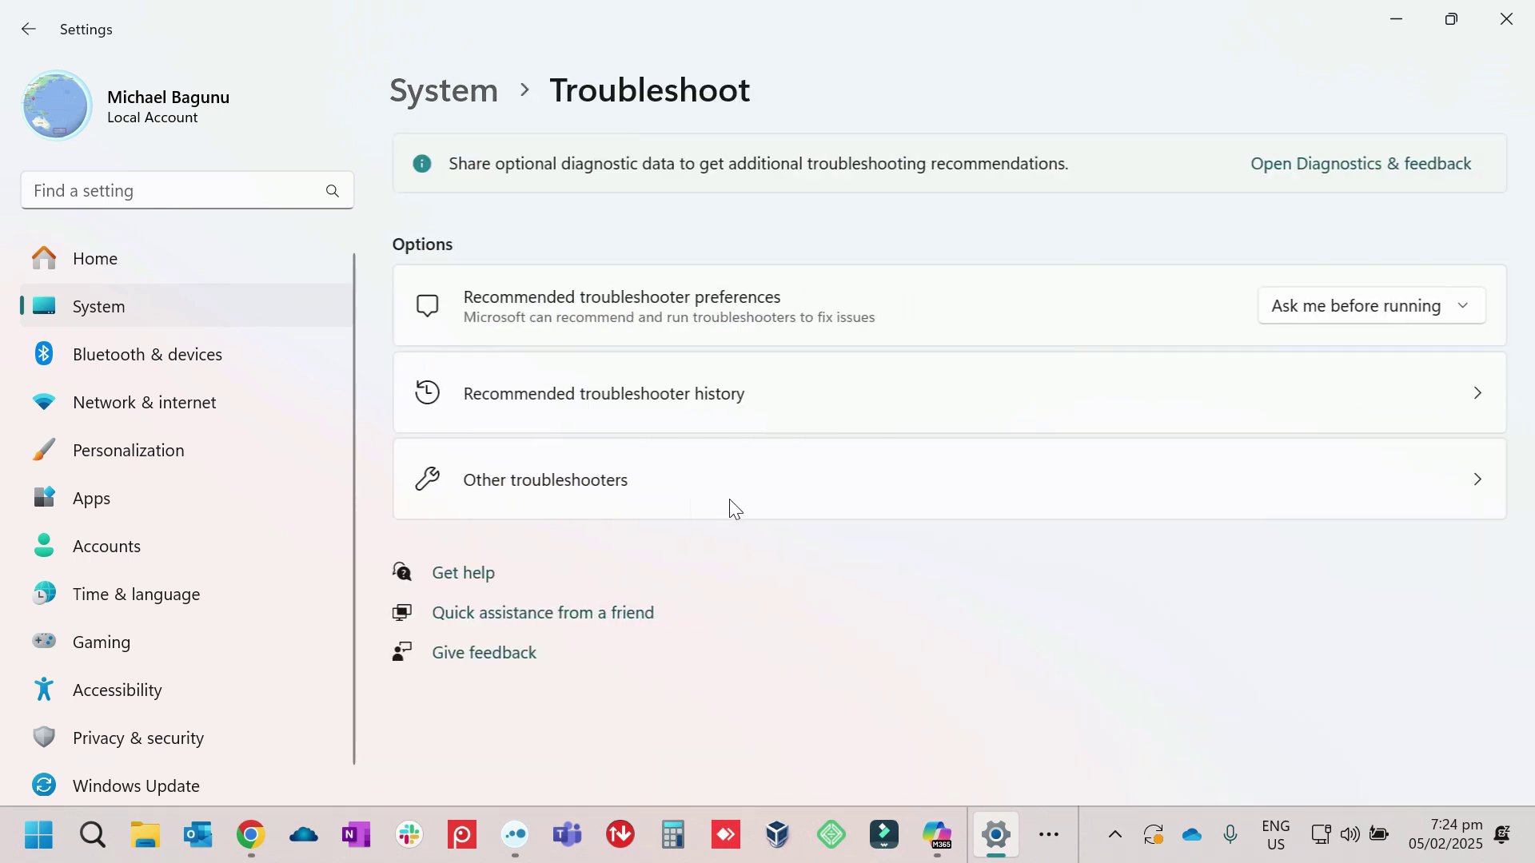
left_click(569, 483)
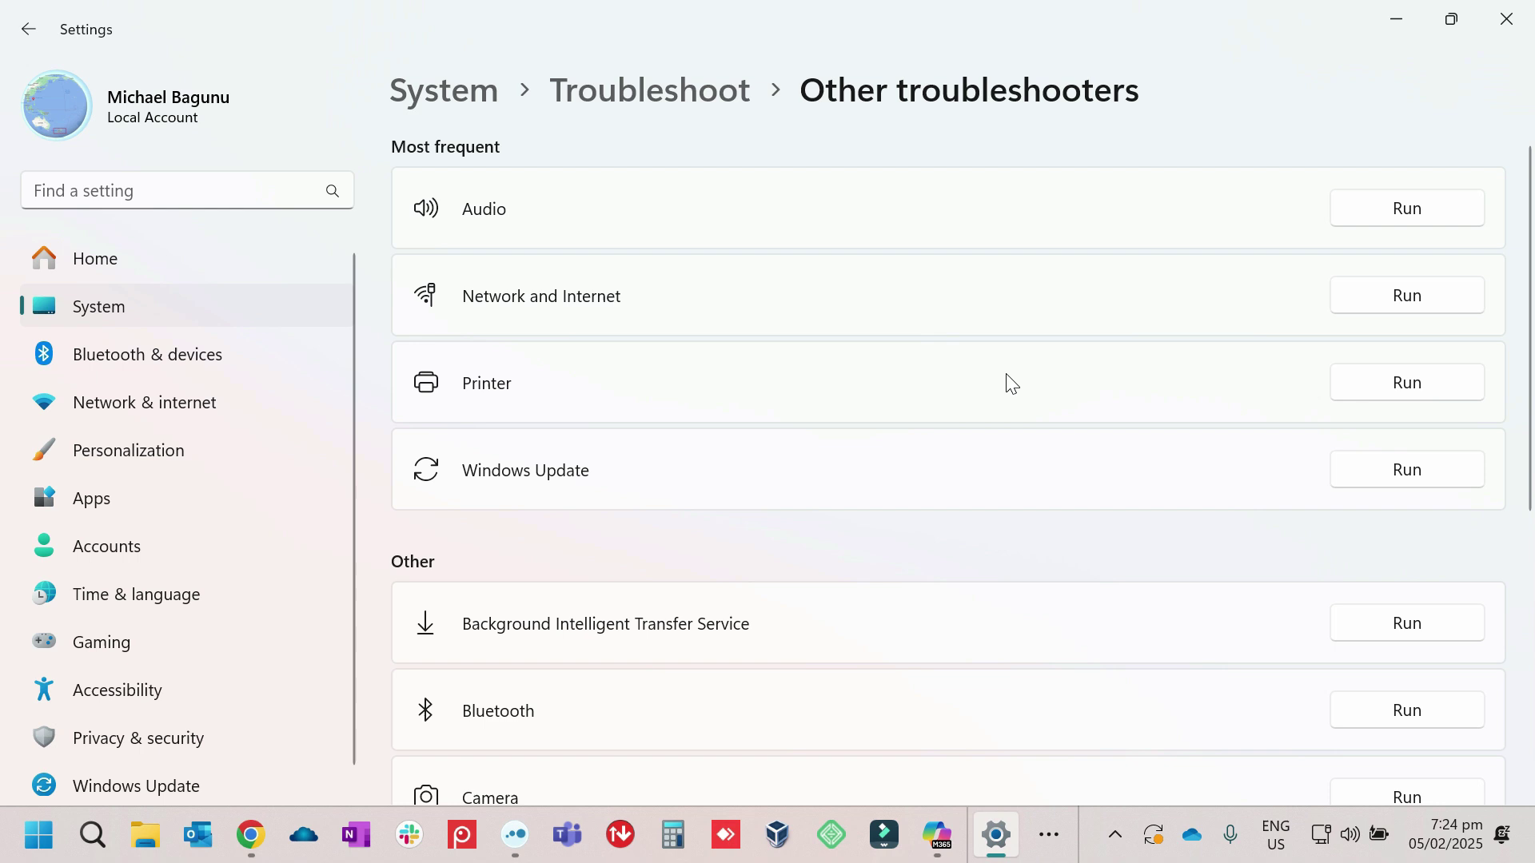
scroll(1010, 383, "down", 1)
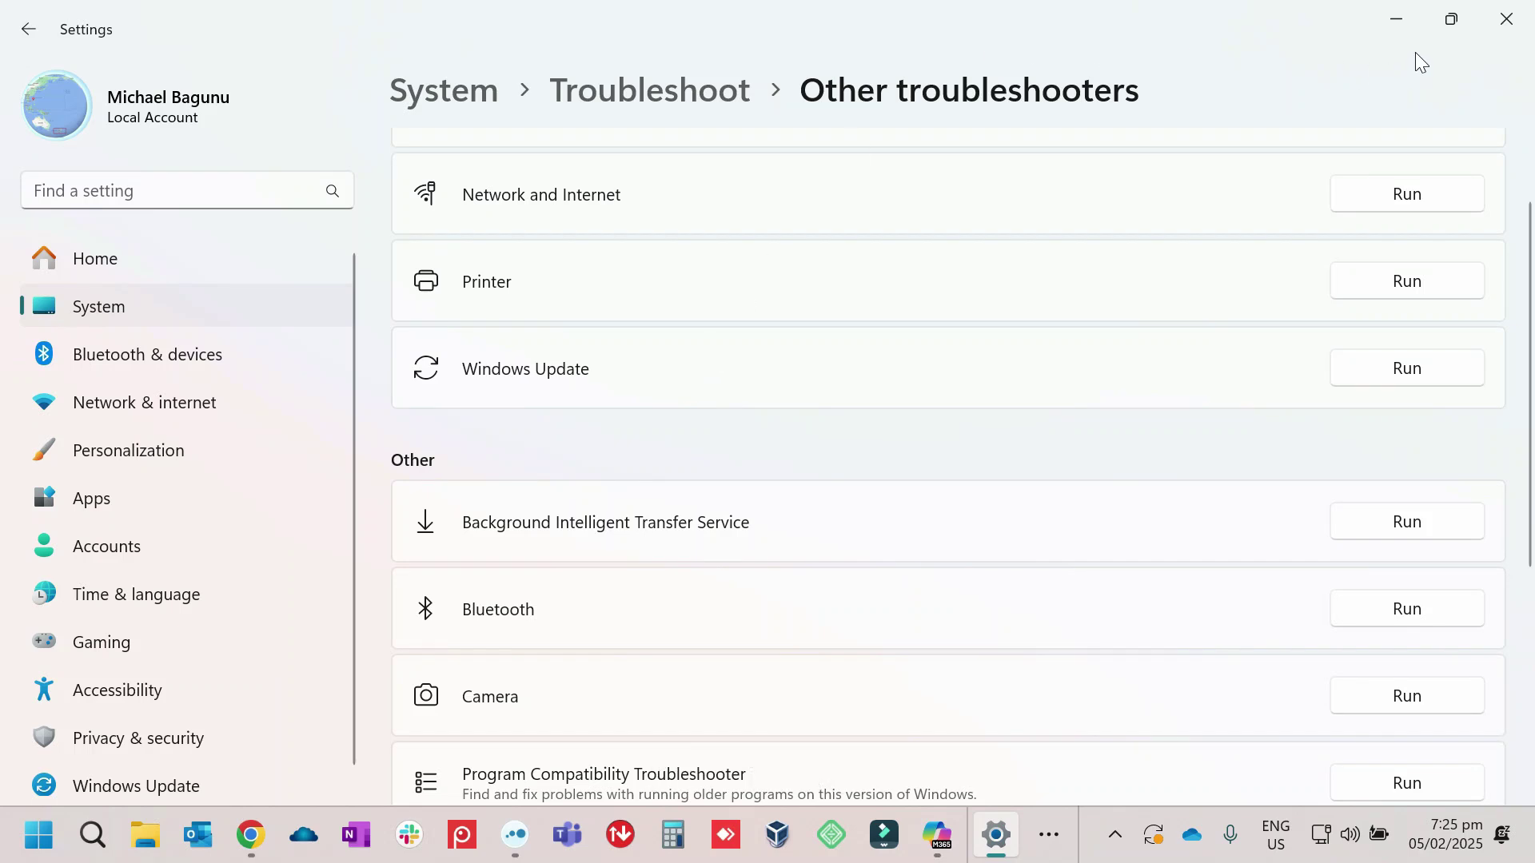
left_click(1506, 18)
left_click(820, 469)
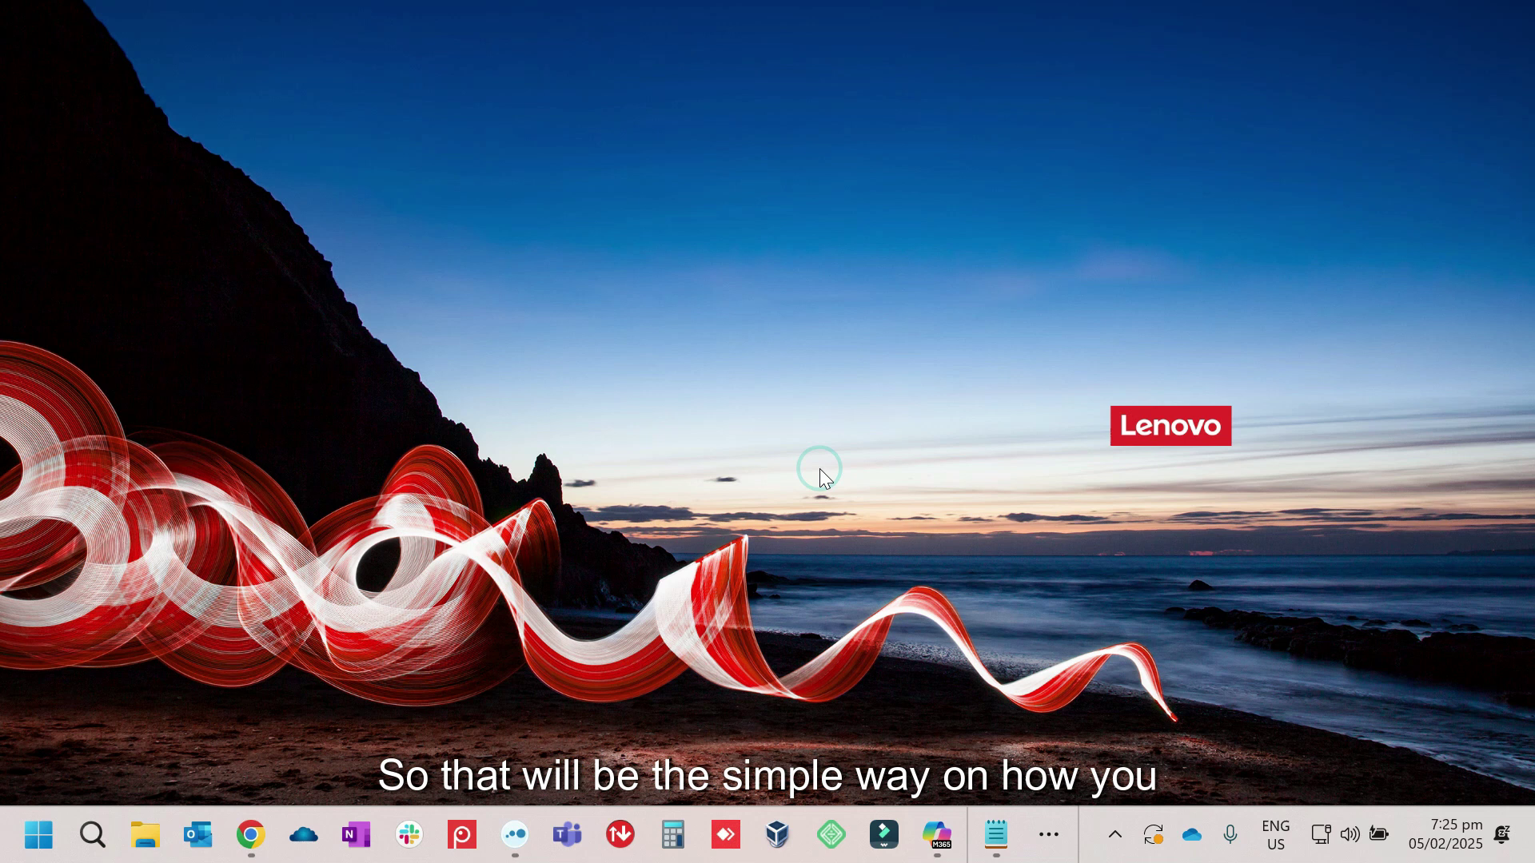